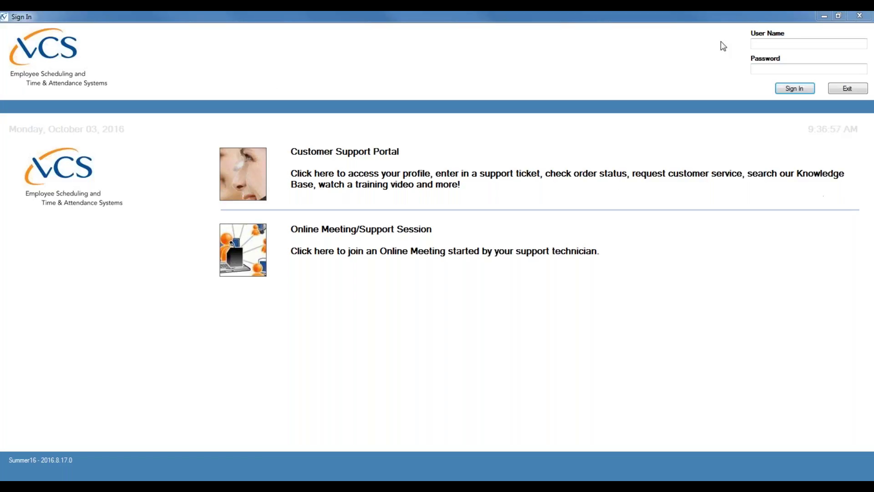
Step: Sign in with the administrator user name and password
left_click(798, 45)
left_click(786, 68)
left_click(800, 44)
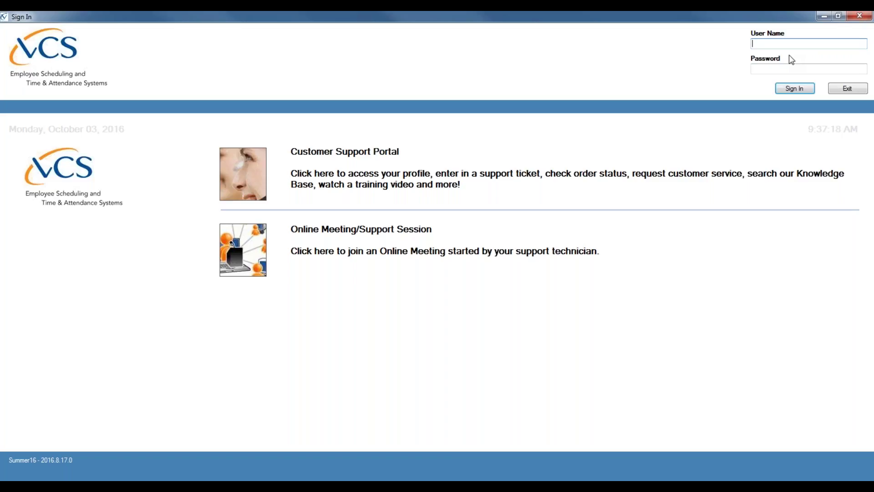
type("secadm")
key("Tab")
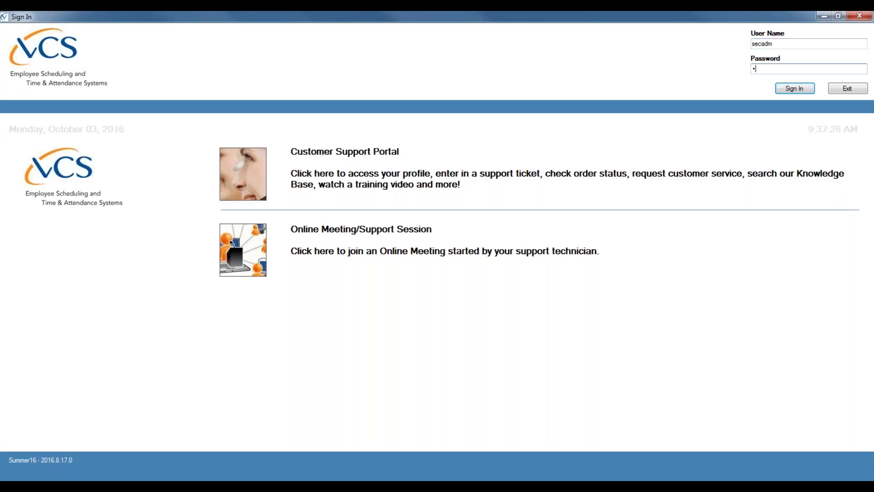
type("••••••")
left_click(805, 91)
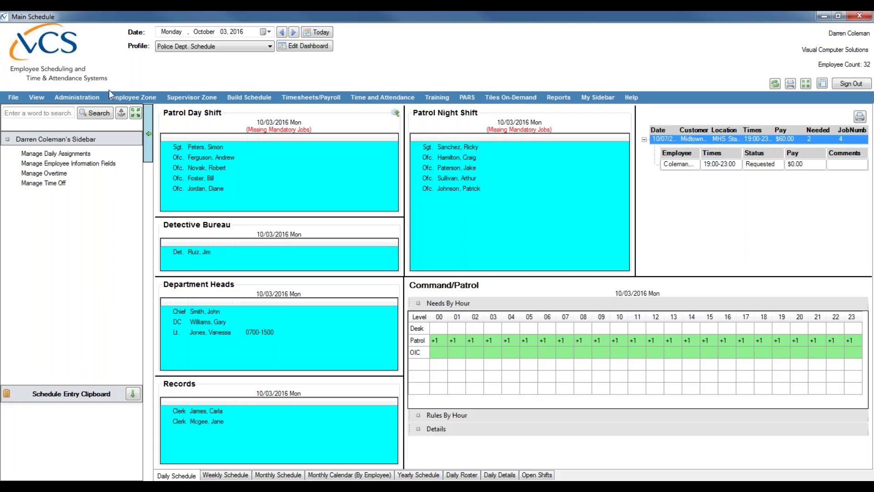
Step: Browse the Employee Center, Company Center and Timesheets/Payroll tools, then return to Administration
left_click(81, 97)
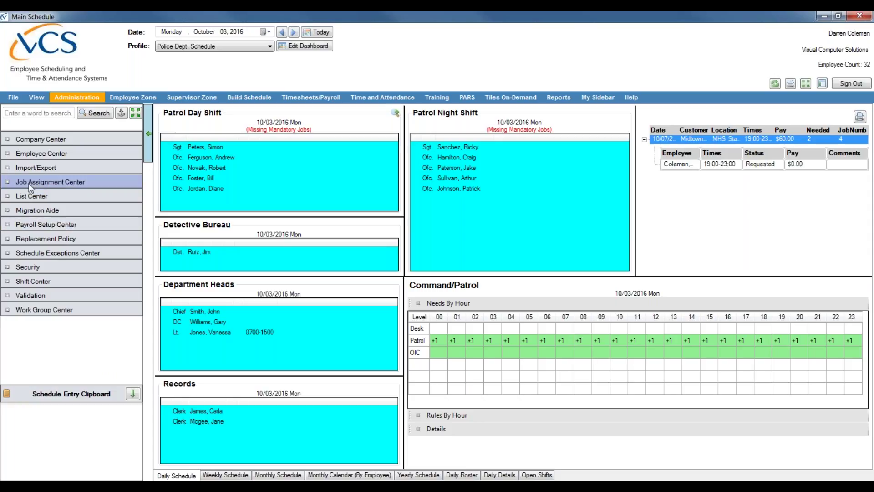
left_click(49, 154)
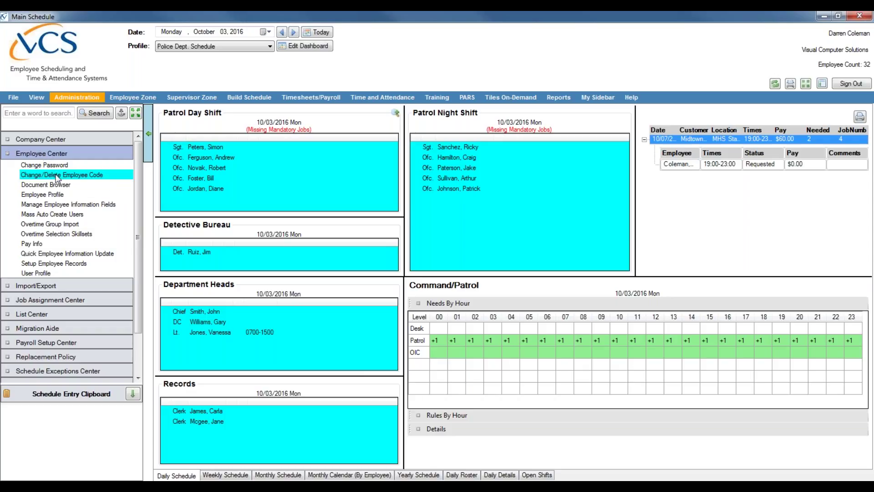
left_click(47, 137)
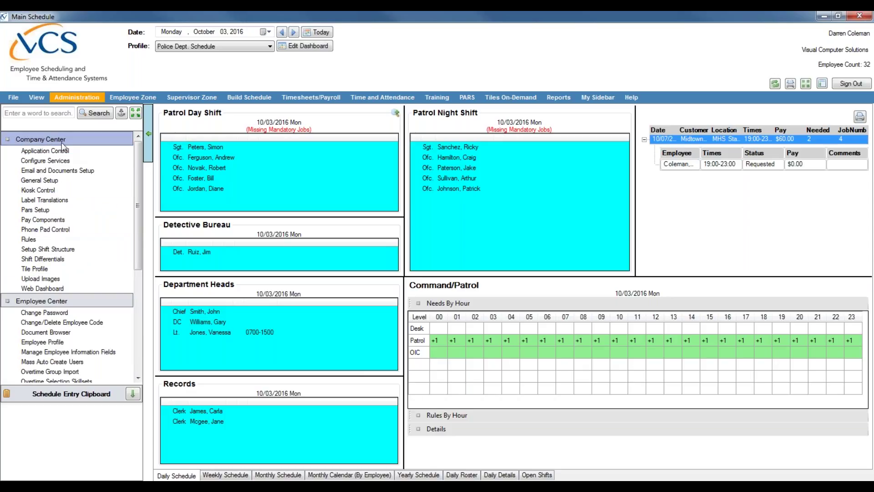
left_click(59, 139)
left_click(51, 155)
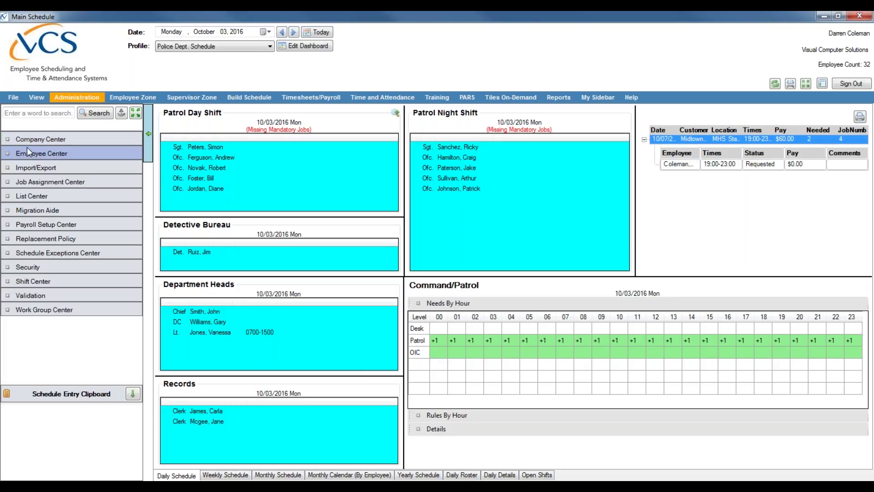
left_click(95, 99)
left_click(313, 96)
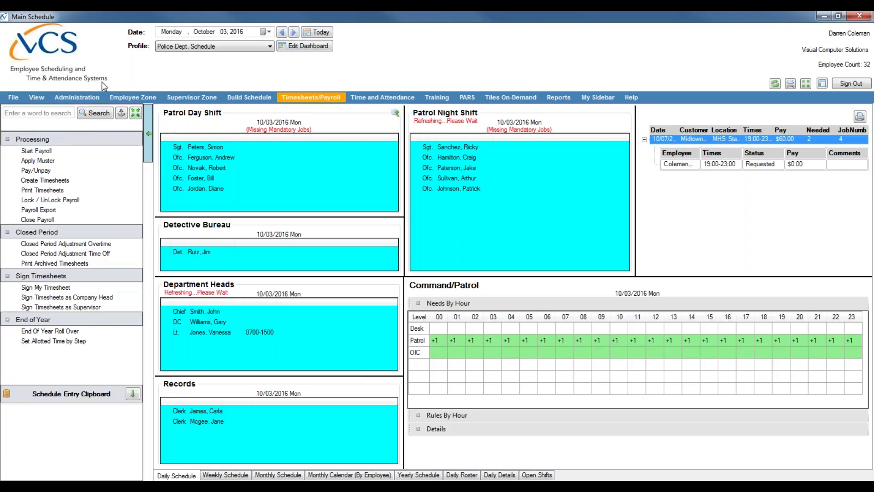
left_click(76, 97)
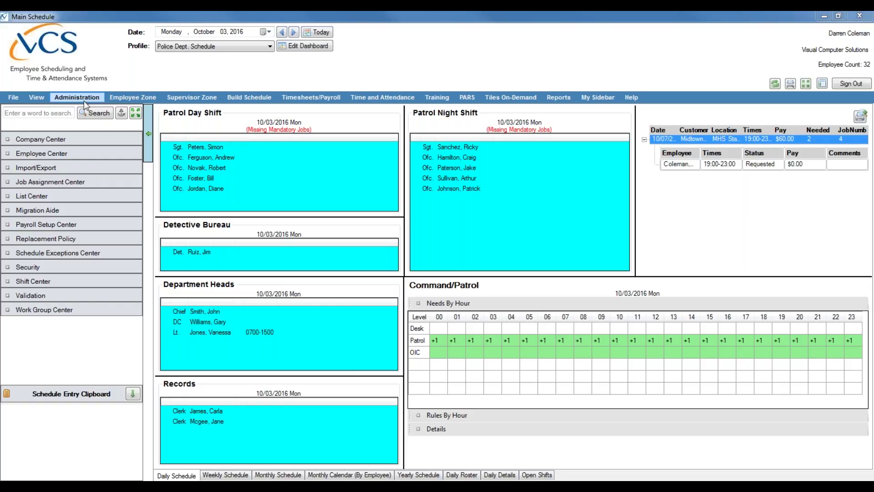
Step: Open Application Control from Company Center, showing the January 1 to December 31, 2016 schedule dates
left_click(37, 141)
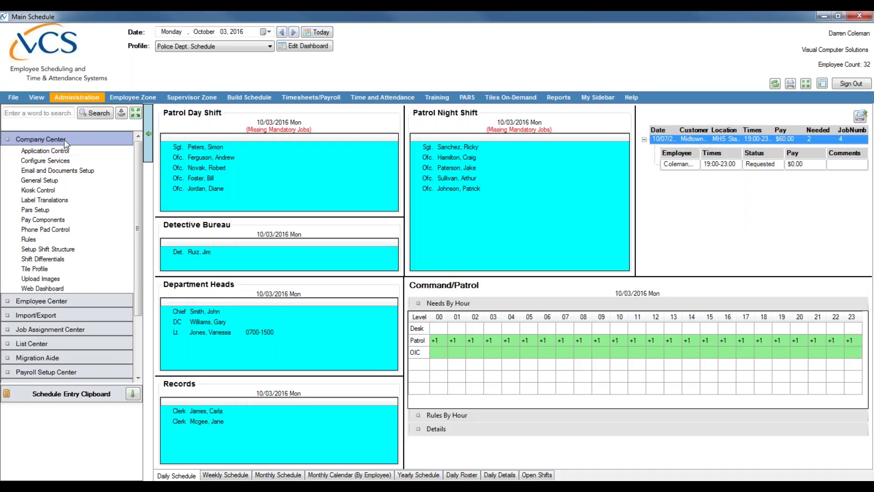
left_click(43, 149)
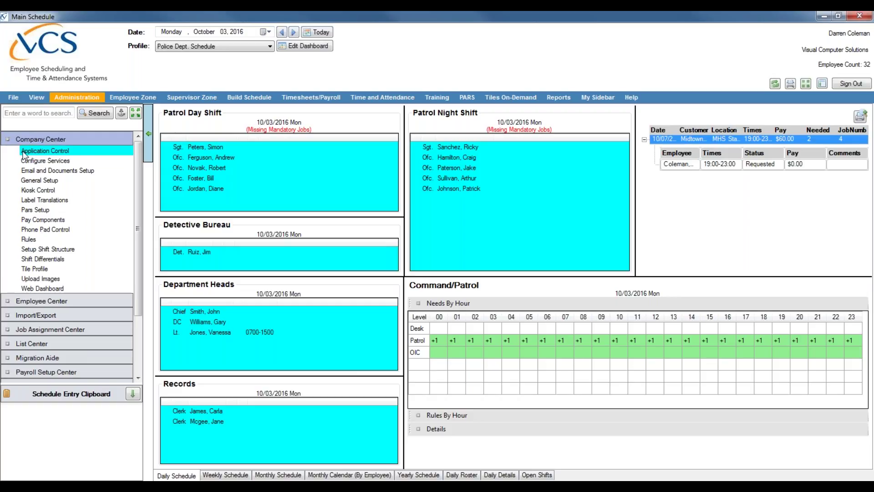
left_click(21, 138)
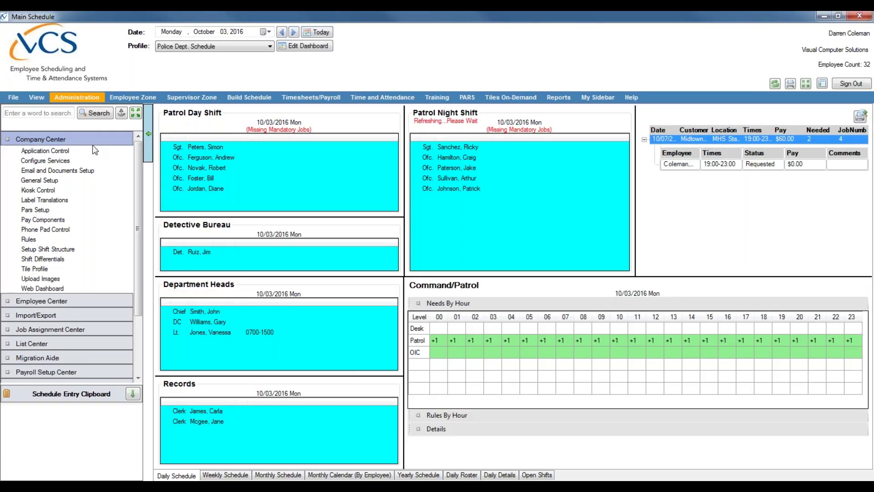
left_click(25, 151)
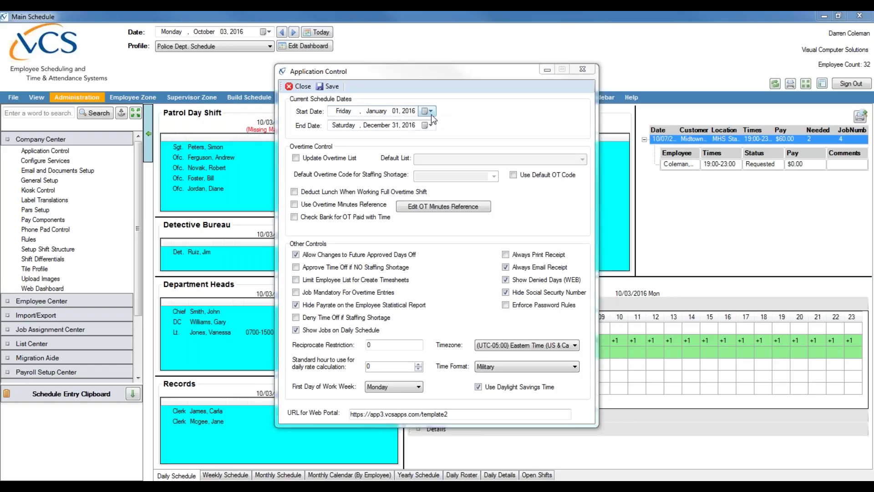
Step: Check the schedule start and end date calendars, leaving both dates unchanged
left_click(429, 112)
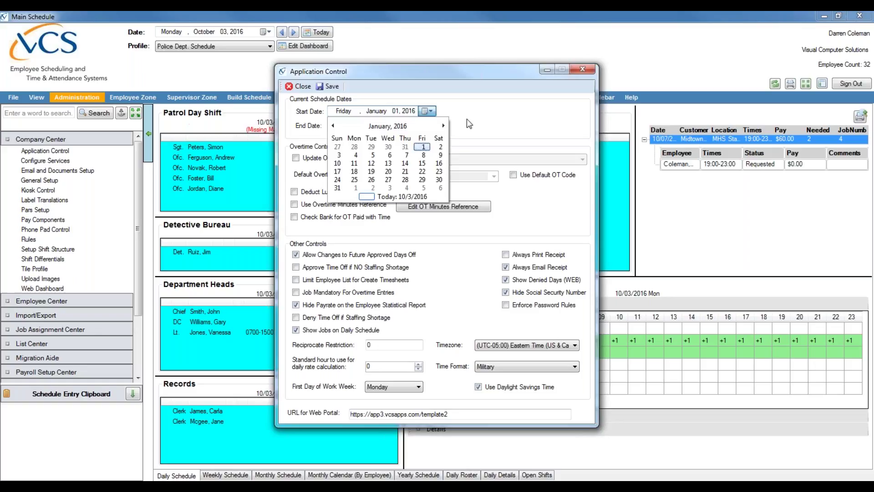
left_click(379, 110)
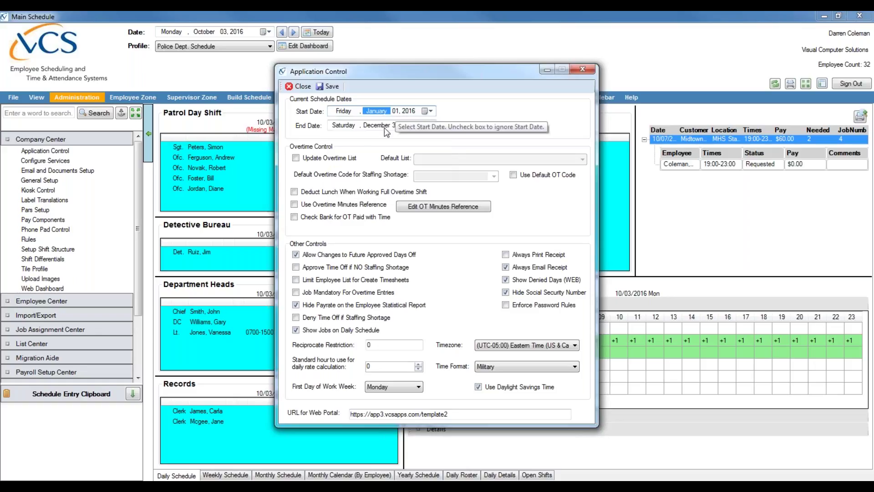
left_click(430, 126)
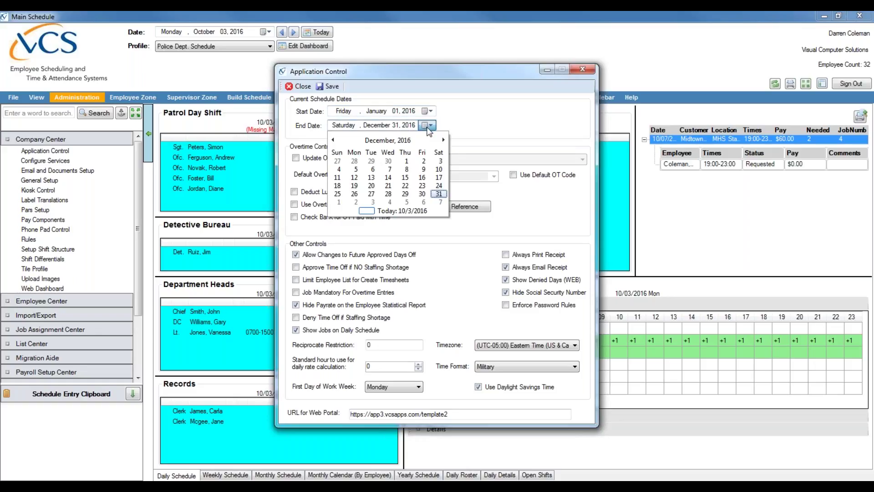
left_click(481, 127)
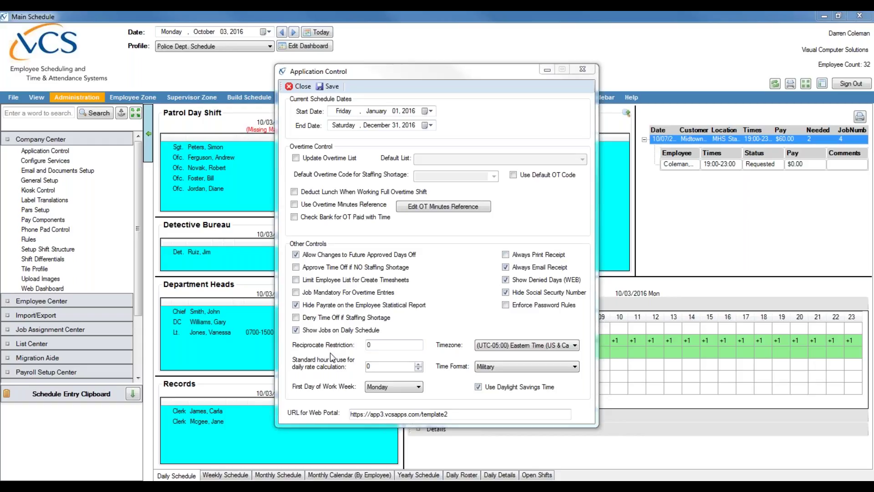
Step: Select the Reciprocate Restriction value, keep Military time format, and leave daylight savings time enabled
left_click(372, 346)
double_click(372, 346)
left_click(499, 370)
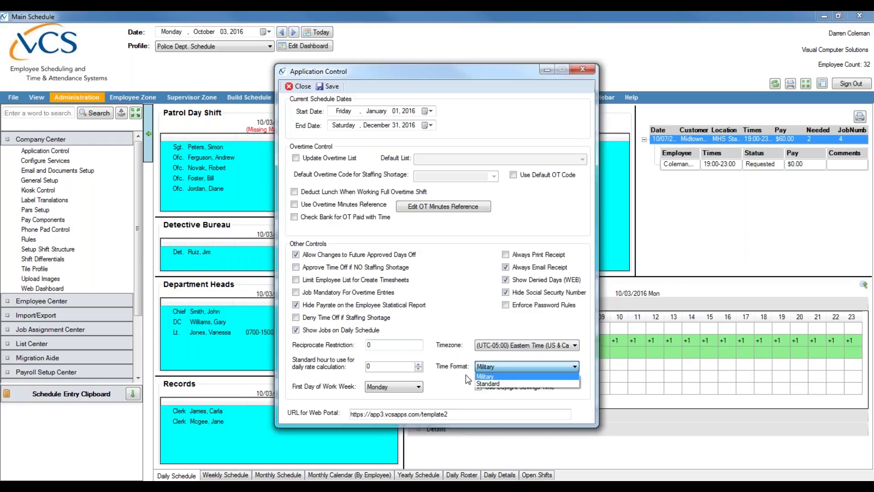
left_click(446, 382)
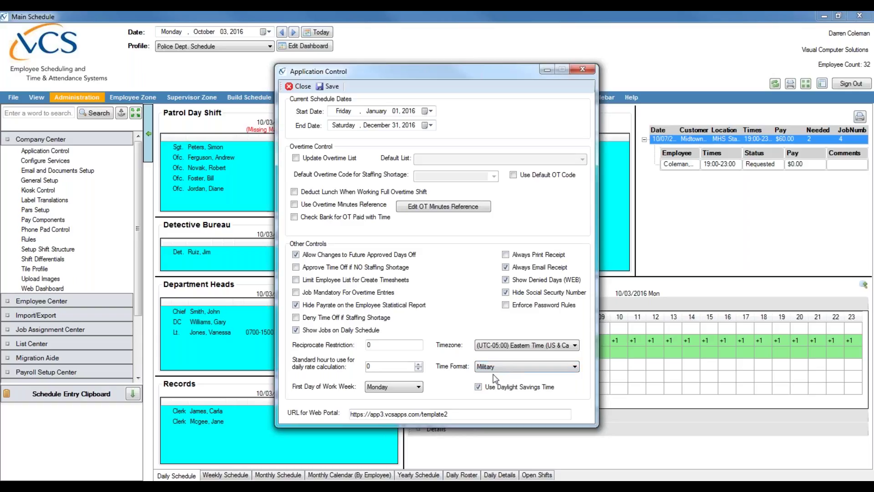
left_click(478, 386)
left_click(475, 385)
Step: Save the Application Control settings and reopen them from Company Center
left_click(329, 88)
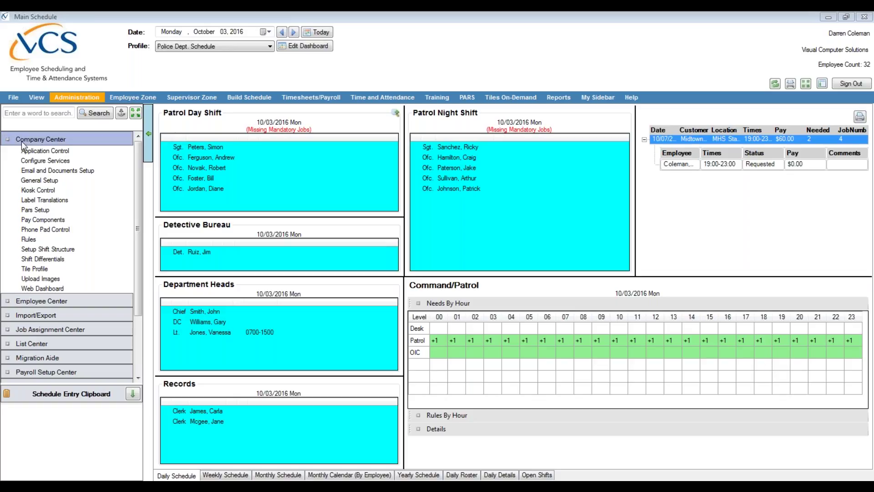
left_click(102, 151)
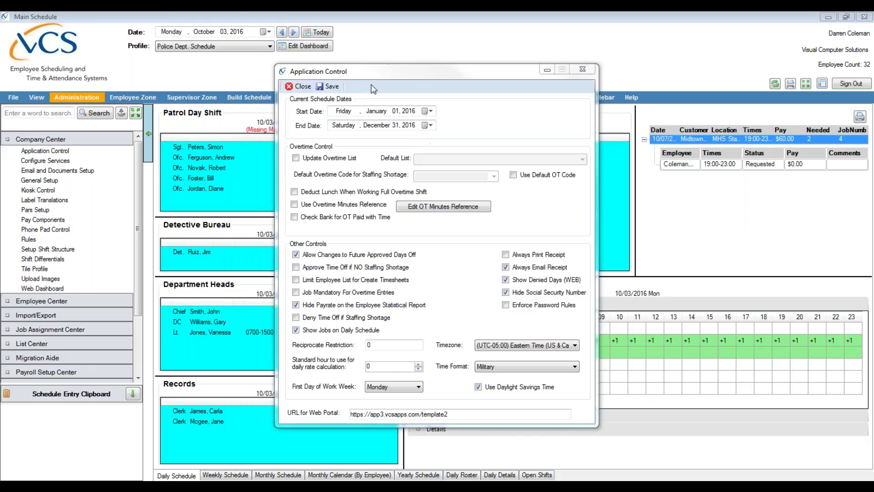
Step: Close Application Control and open General Setup under Company Center
left_click(299, 86)
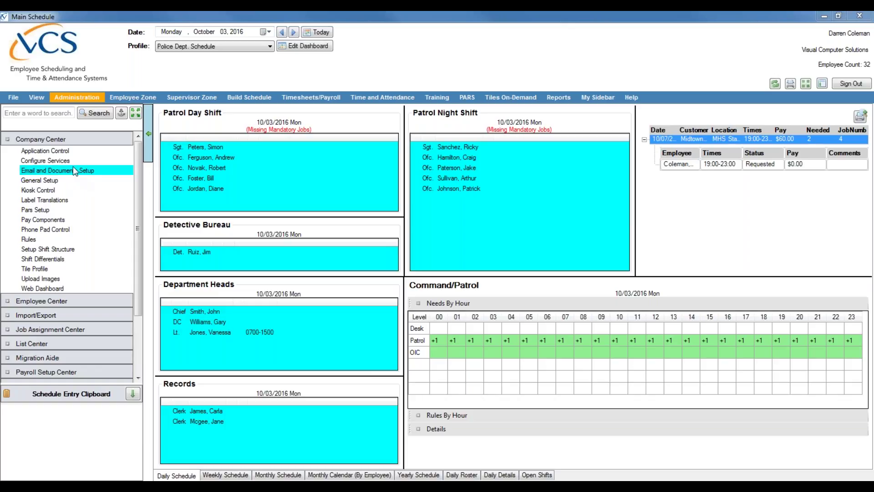
left_click(59, 98)
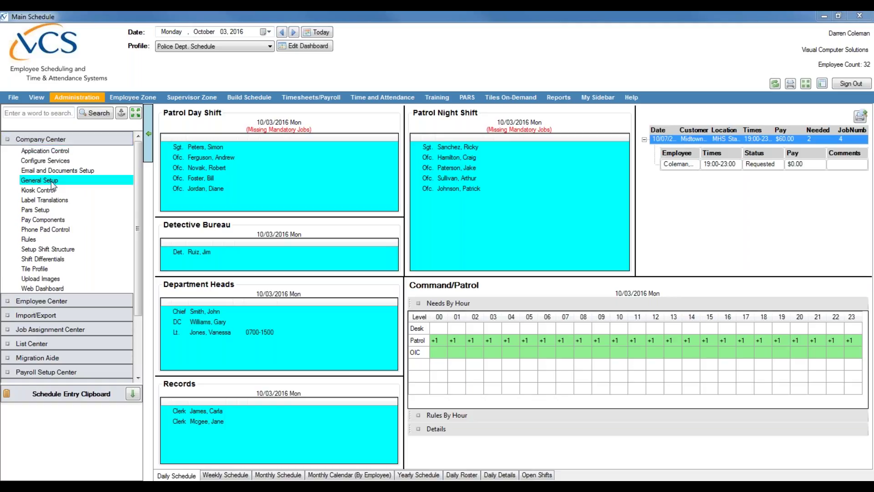
left_click(66, 182)
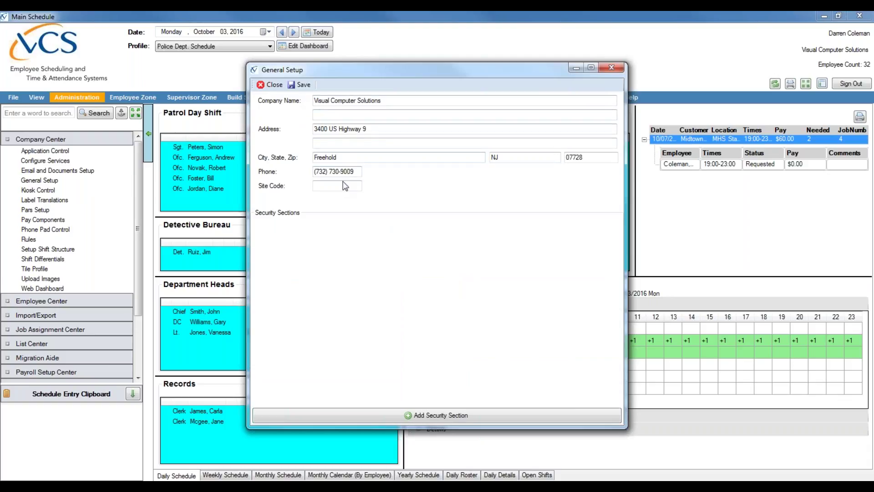
left_click(860, 117)
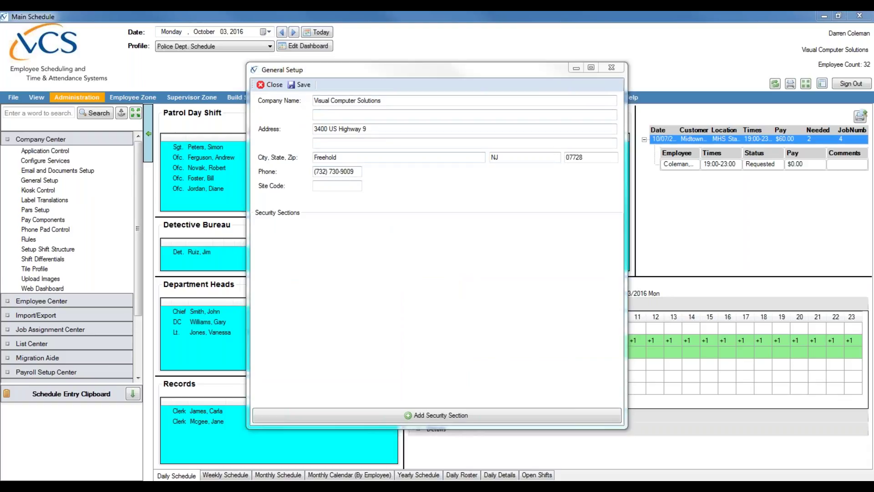
left_click(404, 96)
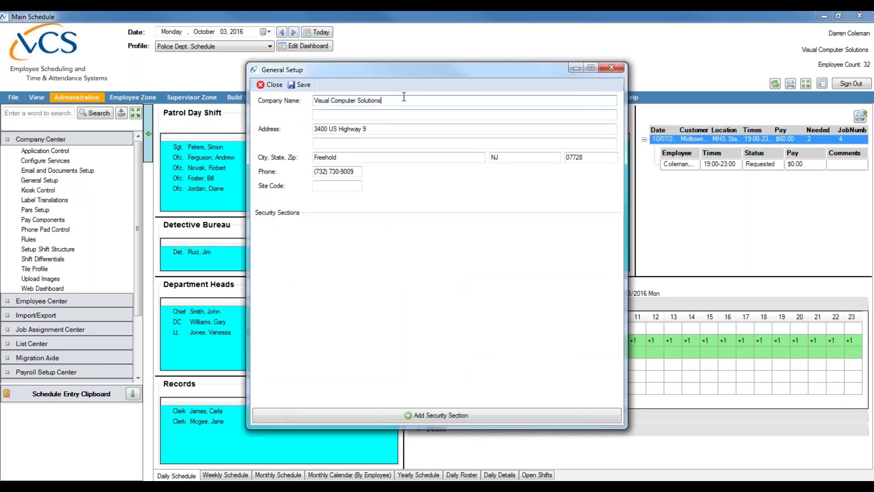
left_click(378, 128)
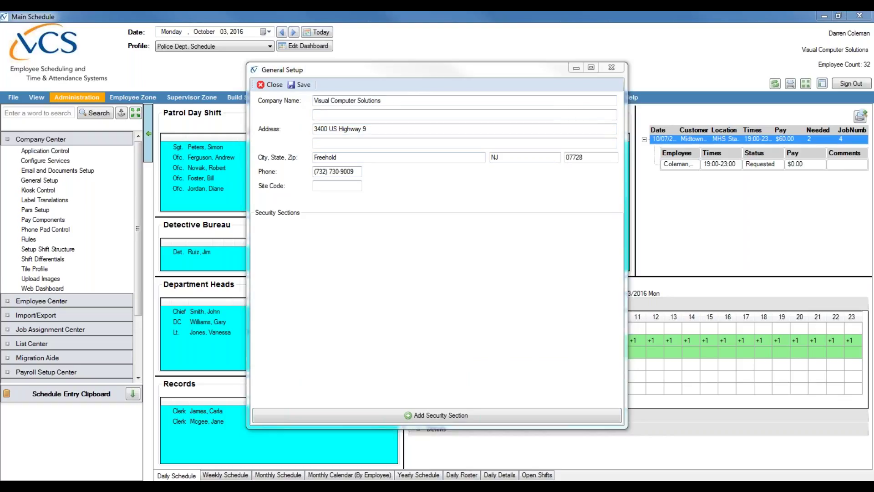
left_click(353, 157)
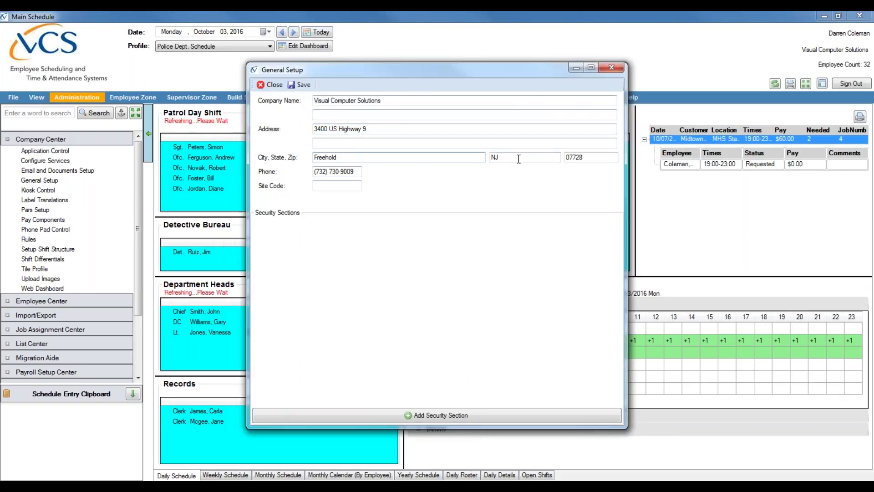
left_click(592, 157)
left_click(325, 171)
left_click(333, 185)
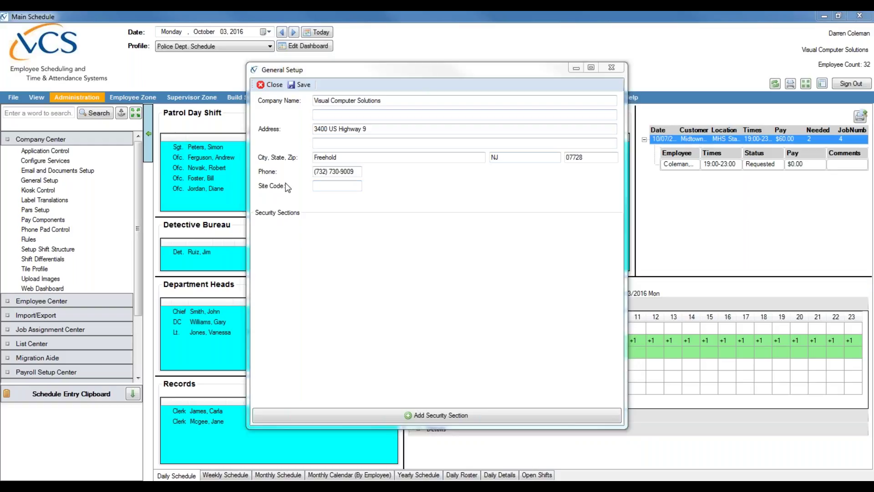
Step: Save the General Setup company details and close the window
left_click(324, 188)
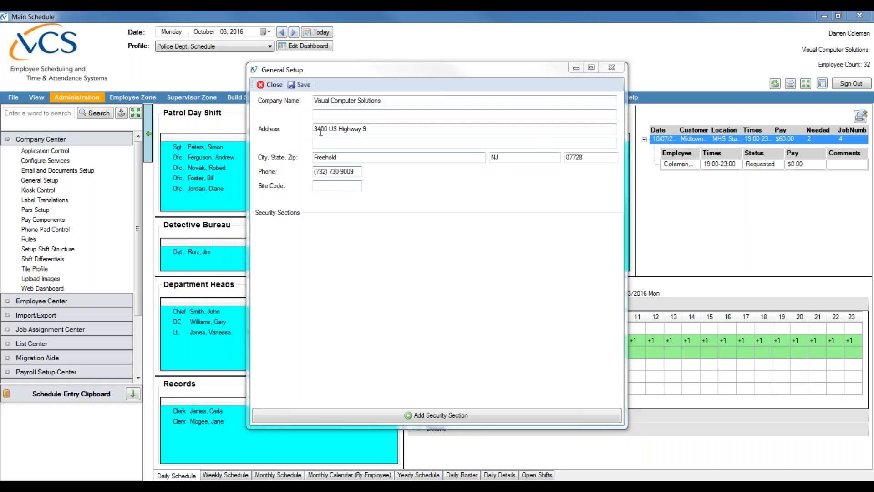
left_click(301, 86)
left_click(300, 86)
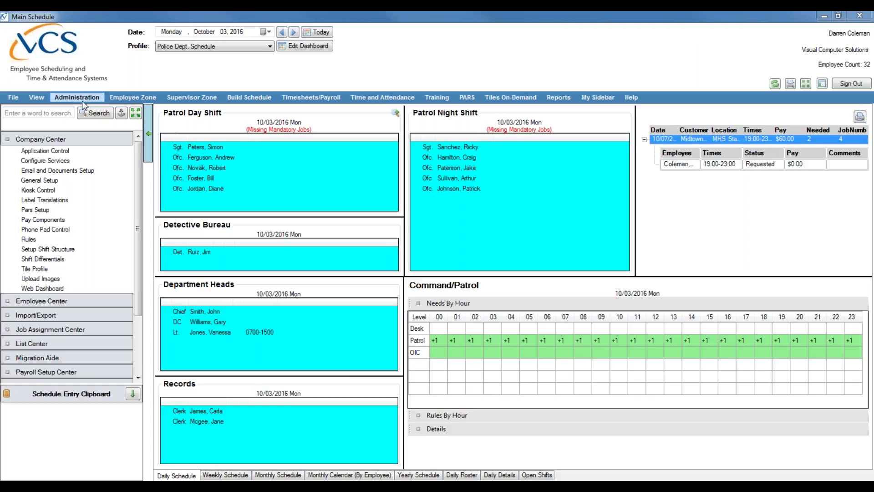
Step: Collapse Company Center, expand List Center and open Setup Groups
left_click(64, 139)
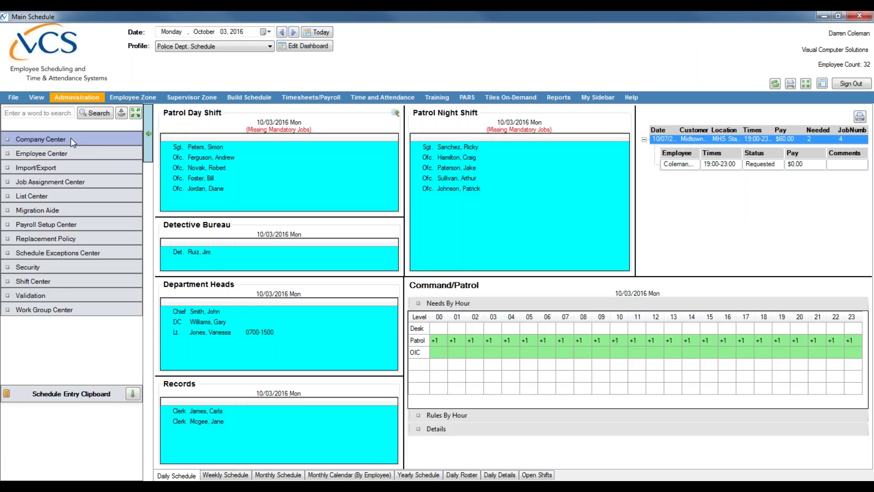
left_click(21, 197)
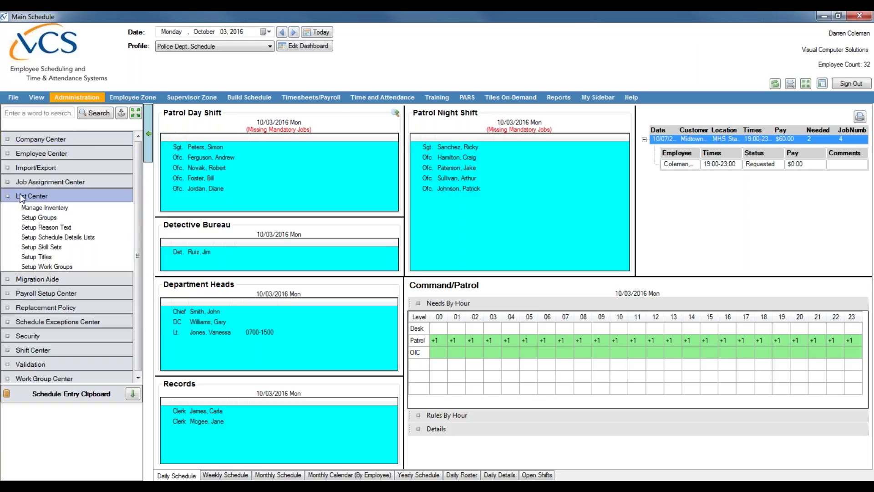
left_click(49, 218)
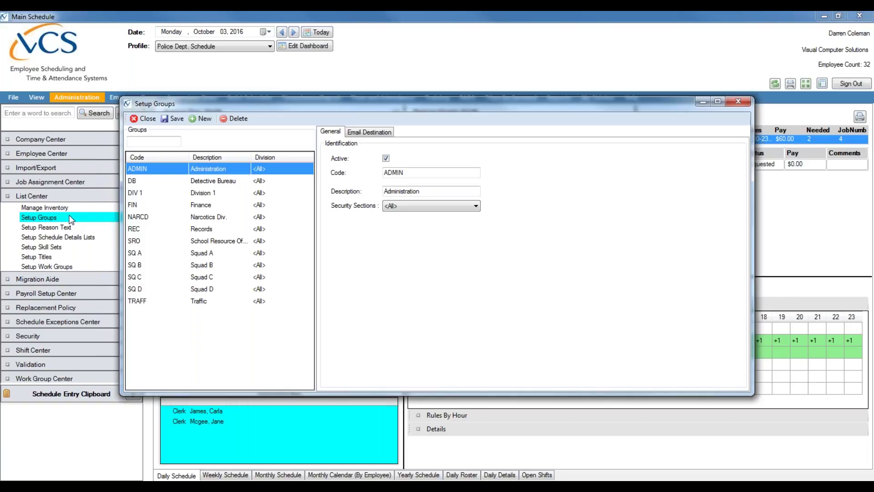
left_click(200, 255)
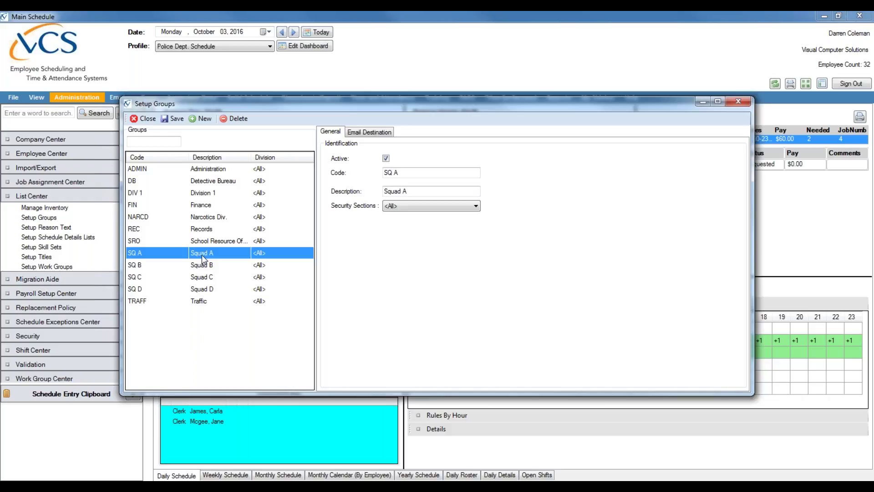
left_click(201, 278)
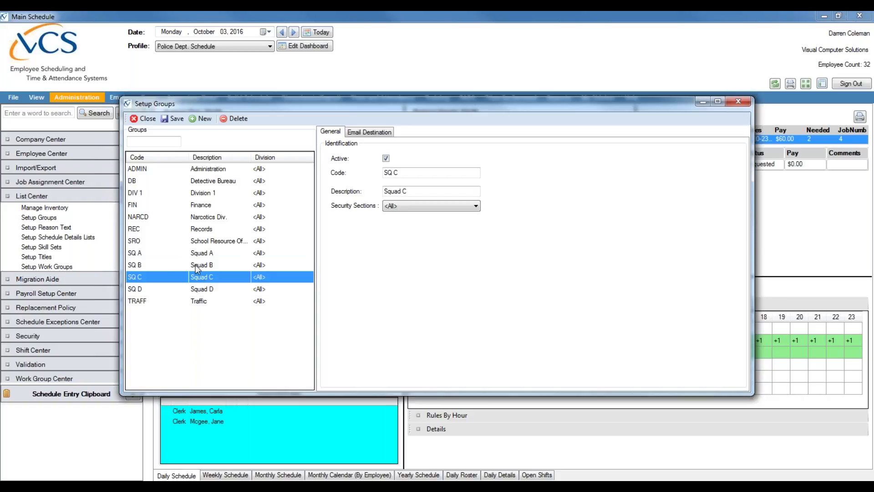
left_click(210, 206)
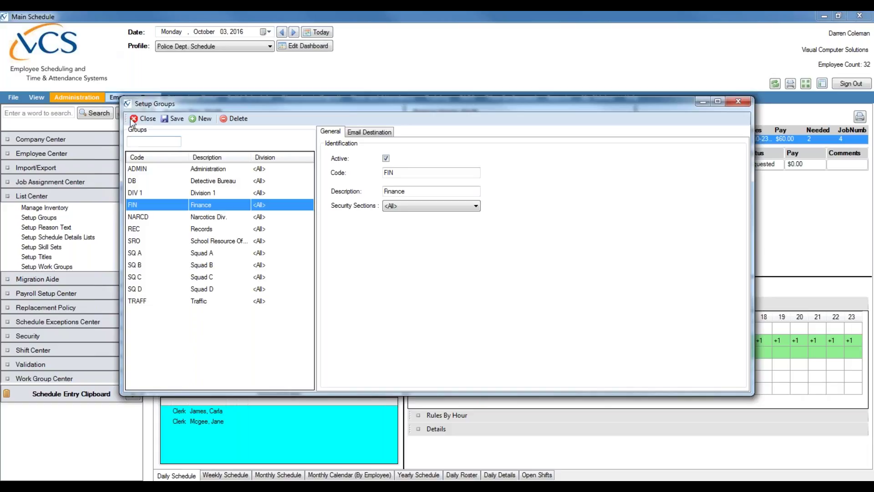
left_click(213, 229)
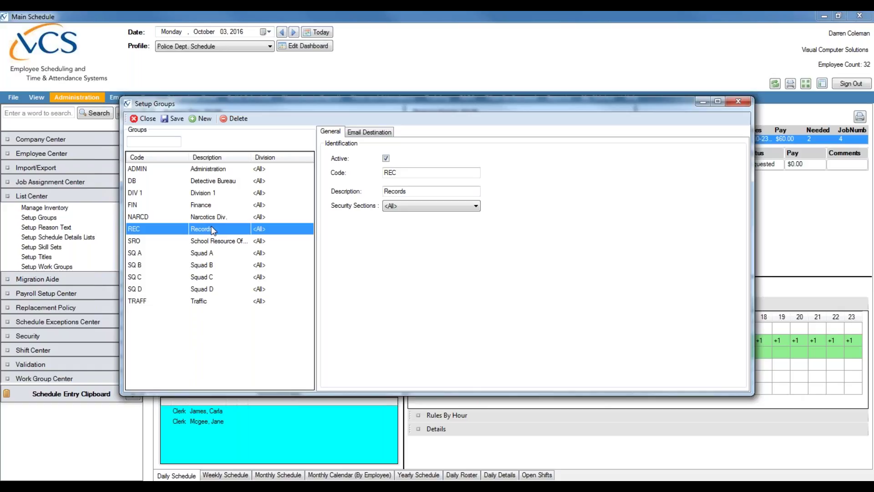
left_click(220, 170)
left_click(210, 182)
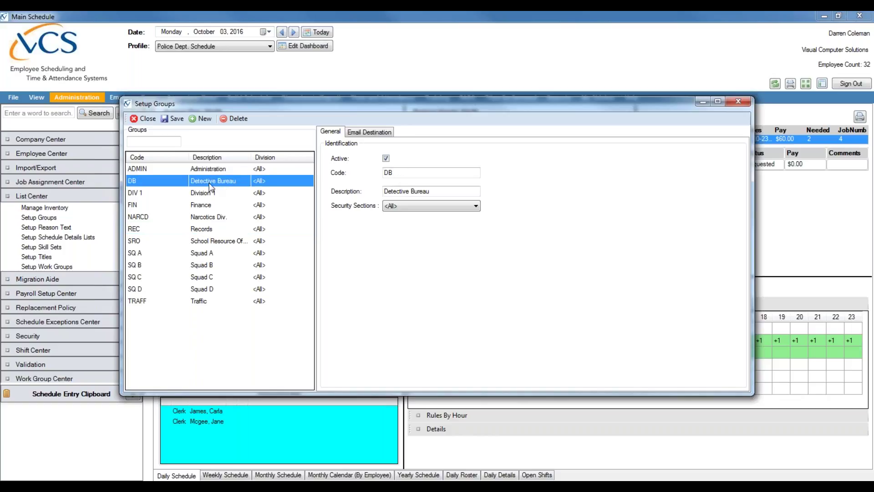
left_click(210, 207)
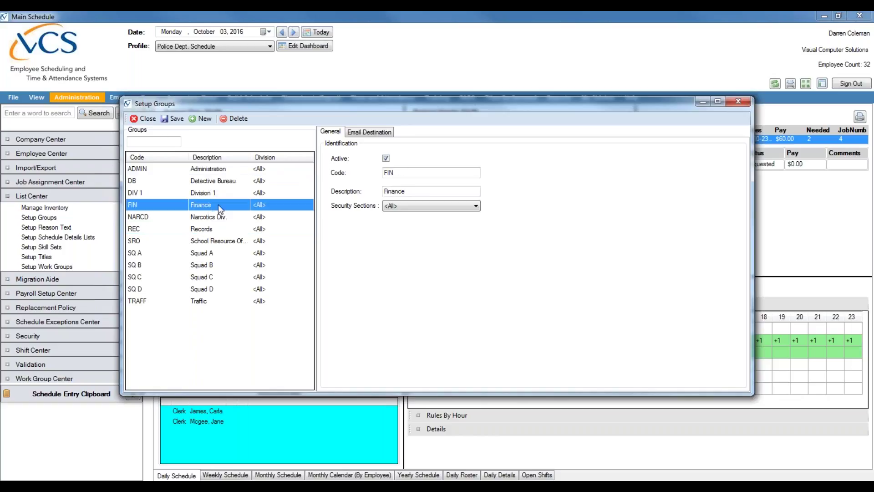
left_click(198, 301)
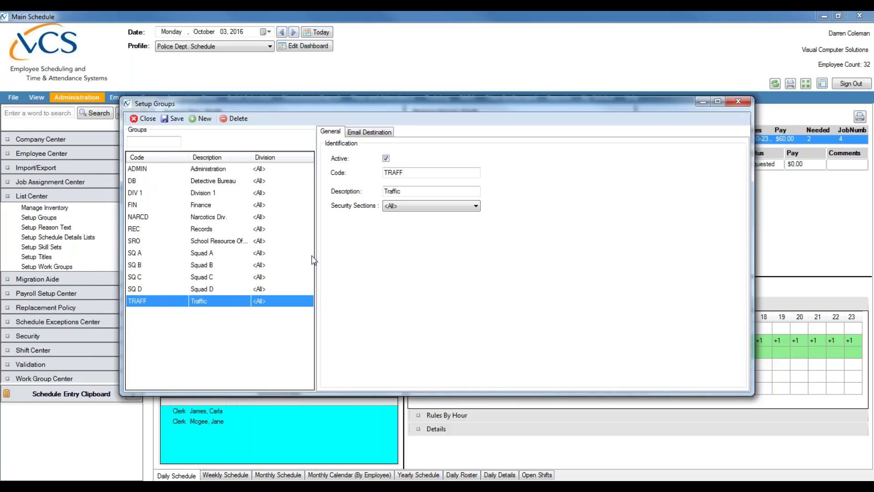
mouse_move(219, 181)
left_mouse_down()
mouse_move(208, 196)
mouse_move(205, 286)
mouse_move(209, 176)
left_mouse_up()
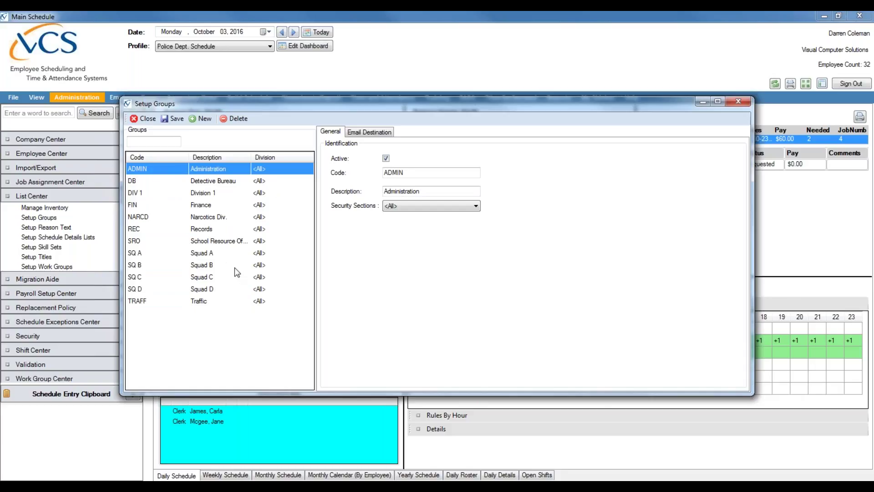
Step: Start a new group record, glance at Email Destination, and place the cursor in Code
left_click(204, 119)
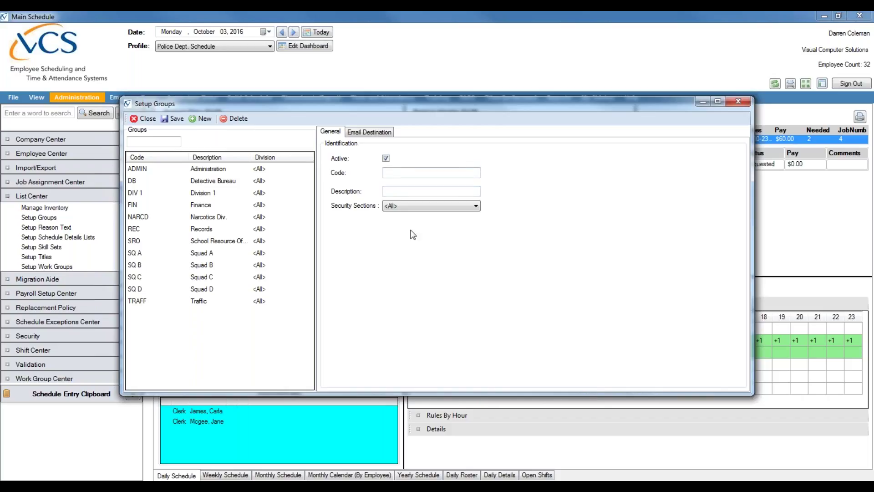
left_click(368, 133)
left_click(326, 134)
left_click(375, 132)
left_click(325, 133)
left_click(433, 172)
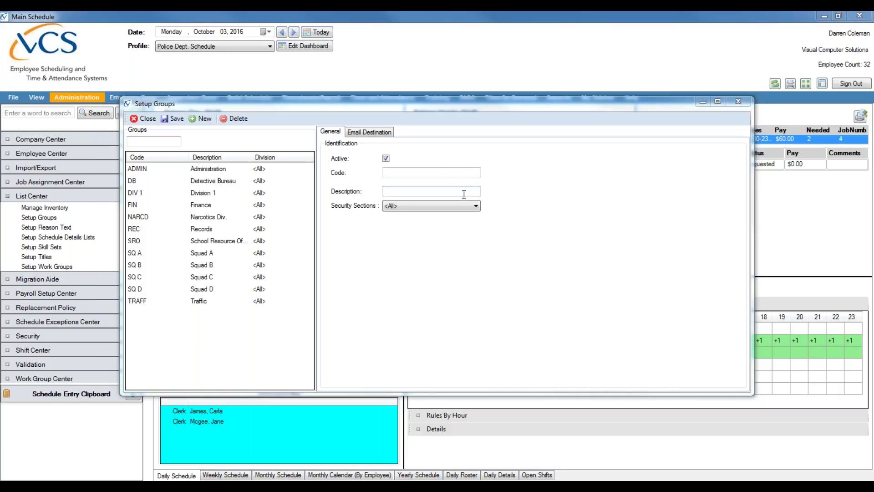
left_click(446, 173)
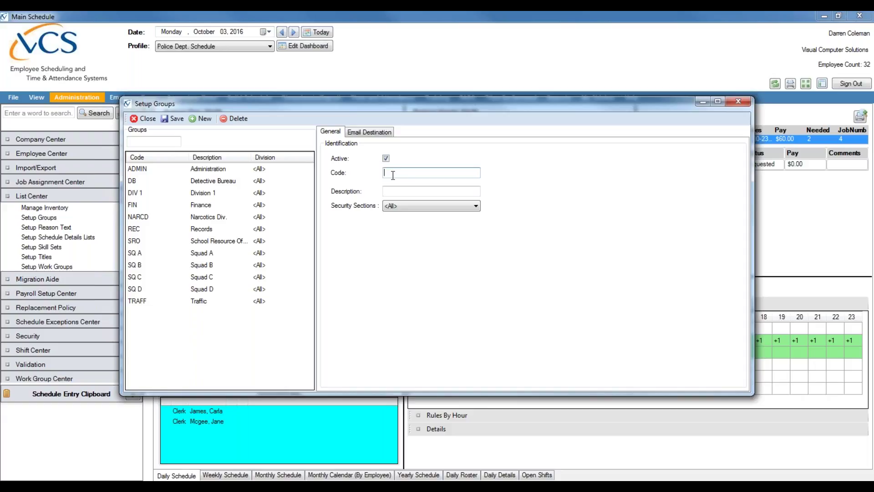
Step: Create group code DIV 2 with description 'Division 2' and save it
type("DIV 2")
key("Tab")
left_click(423, 192)
type("Division 2")
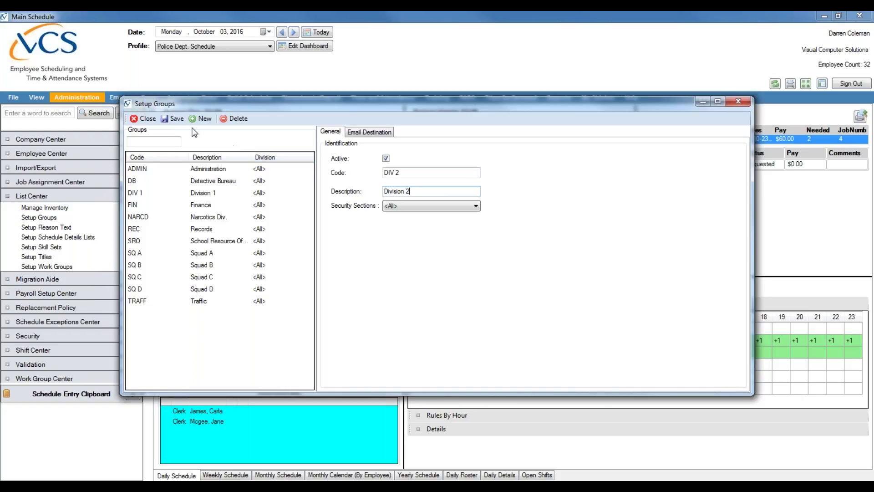
left_click(171, 123)
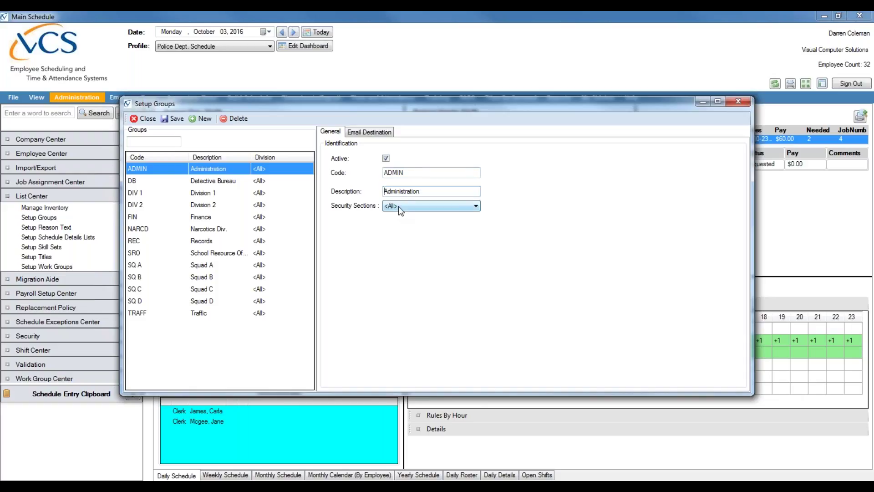
Step: Check the saved DIV 2 group's details, then close Setup Groups
left_click(414, 172)
left_click(444, 193)
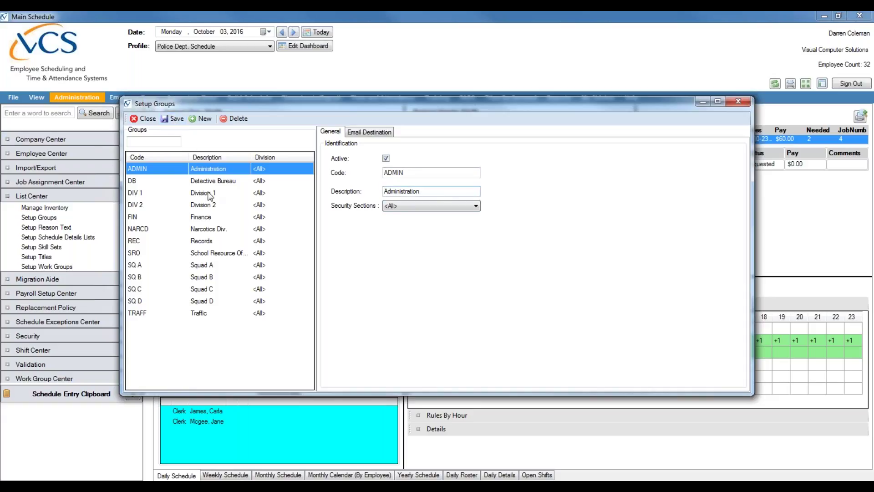
left_click(209, 208)
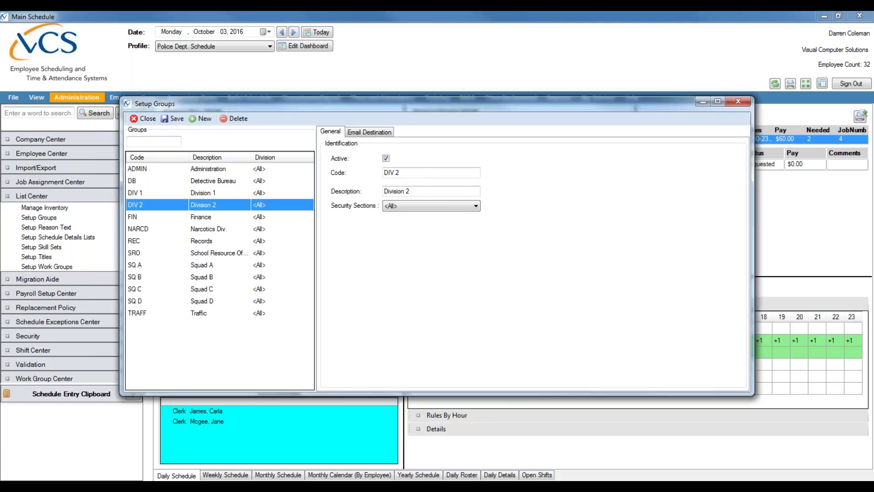
left_click(144, 119)
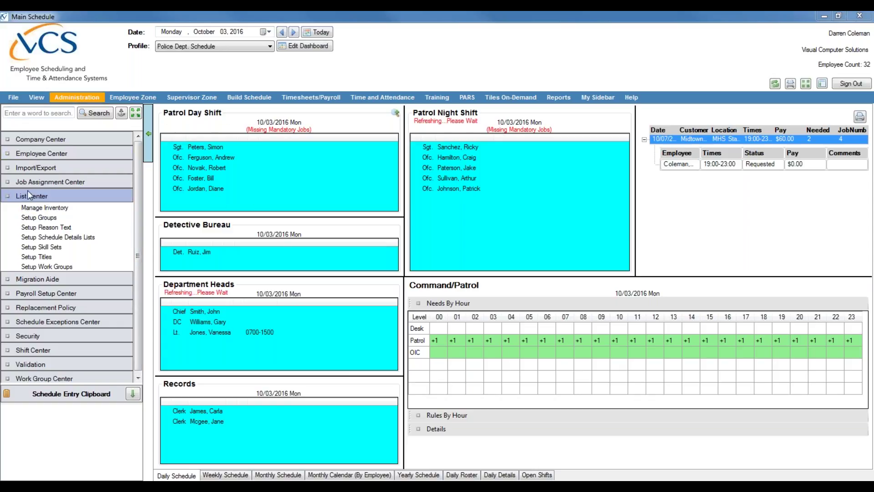
Step: Open the job titles list, enlarge its window, and browse existing titles like Deputy Chief and Captain
left_click(44, 257)
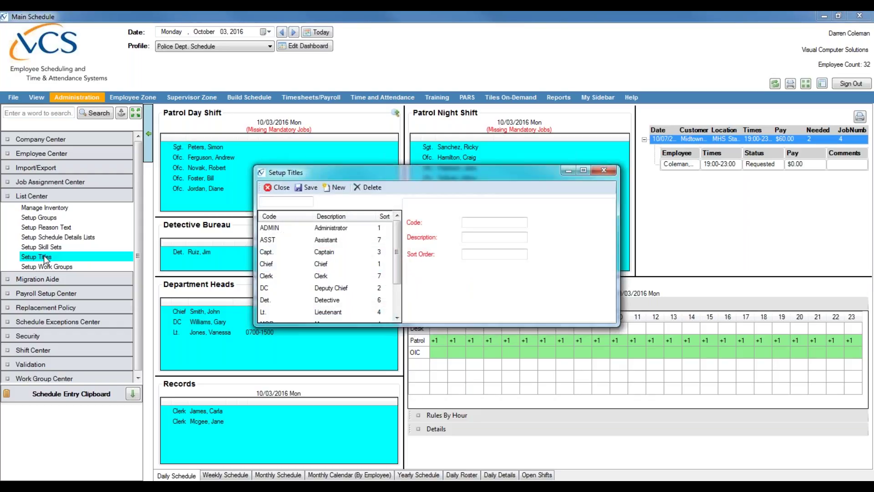
left_click_drag(621, 326, 764, 458)
left_click_drag(587, 168, 489, 129)
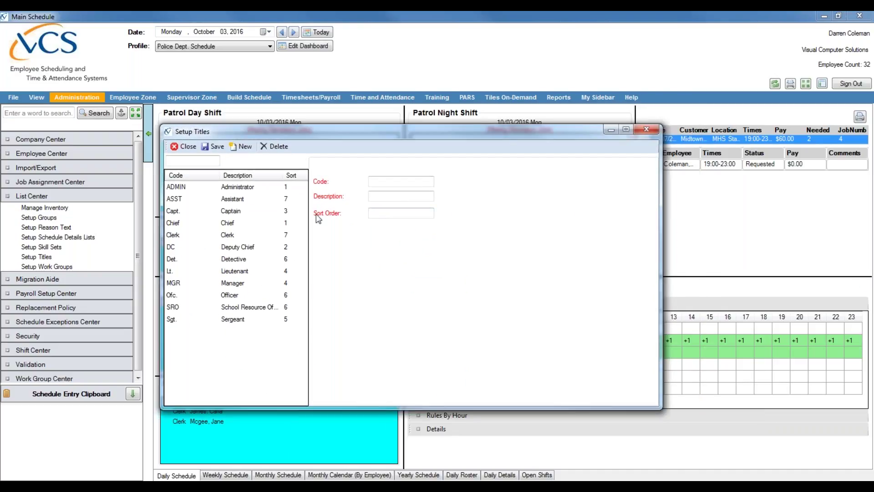
left_click(242, 199)
left_click(223, 249)
left_click(247, 282)
left_click(249, 295)
left_click(242, 318)
left_click(240, 272)
left_click(231, 247)
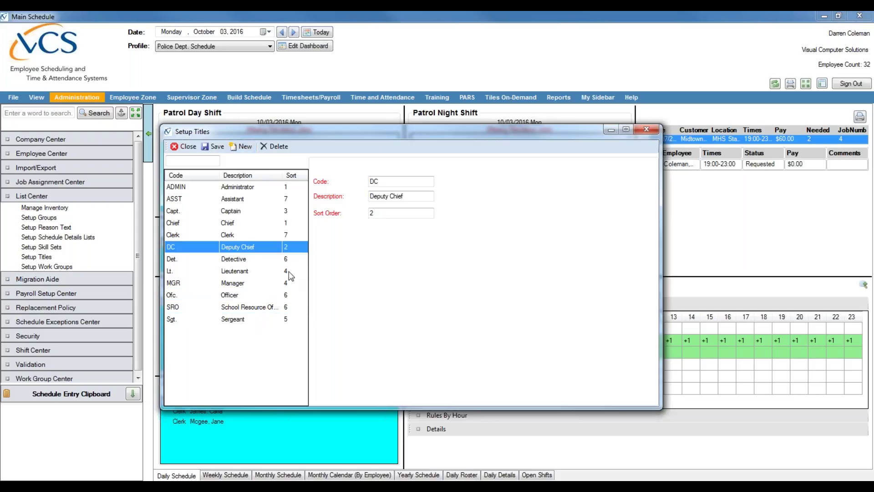
left_click(236, 214)
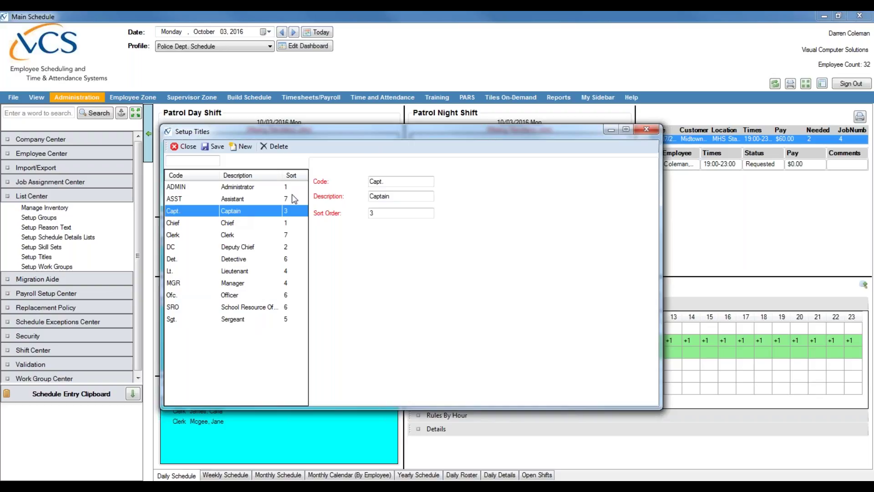
Step: Review the Captain and Officer title details, then start a blank title entry
left_click_drag(374, 133, 537, 124)
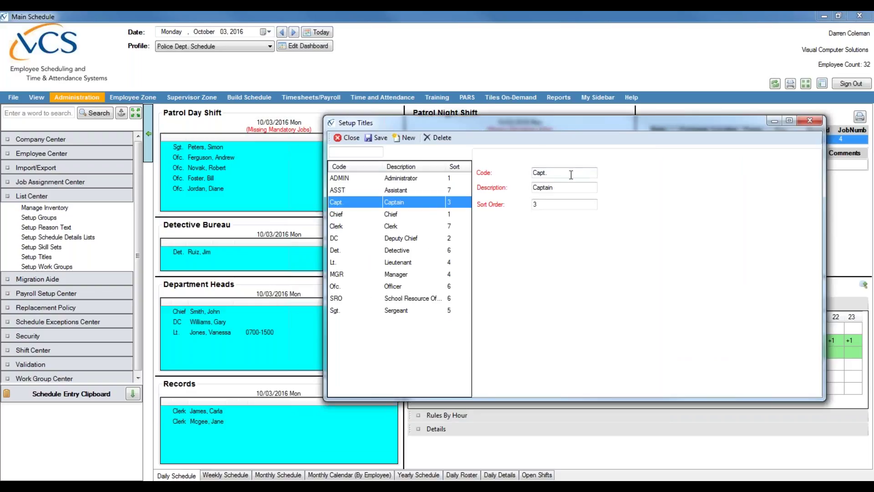
left_click(551, 175)
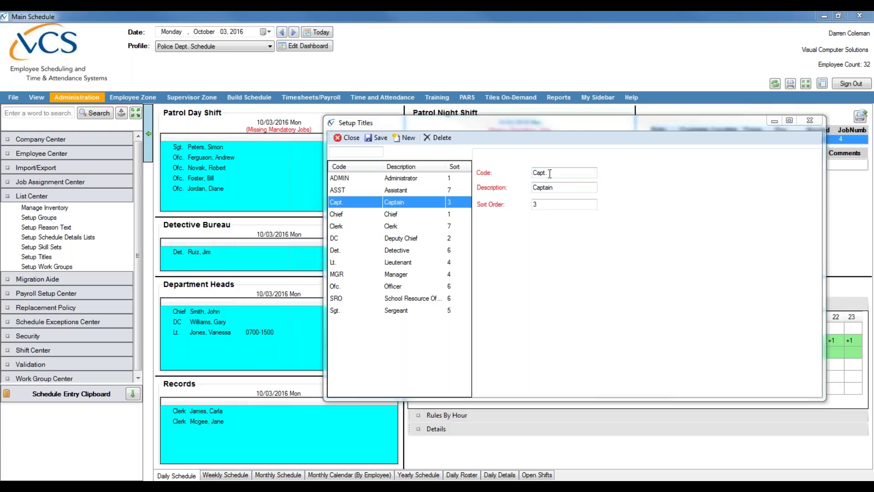
left_click(395, 287)
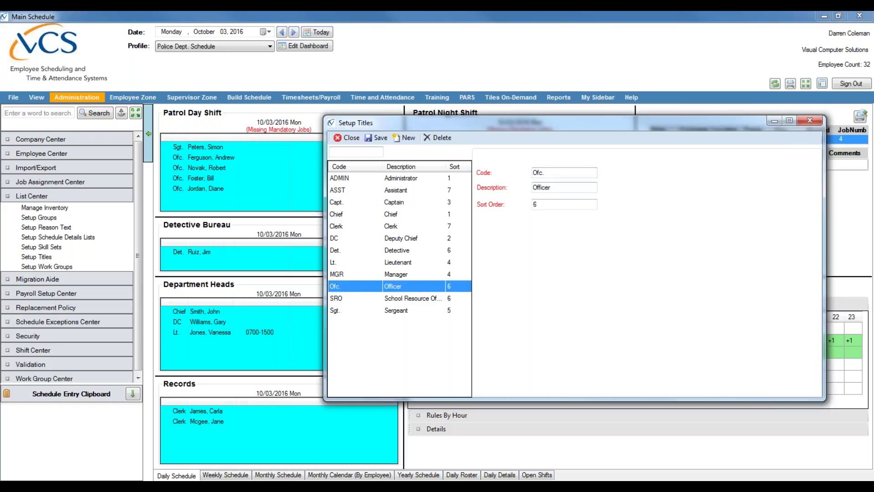
left_click(774, 122)
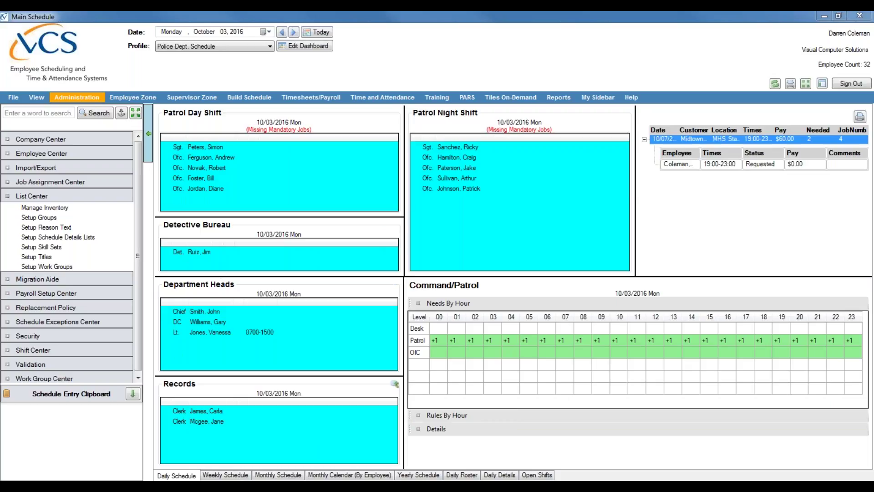
left_click(275, 444)
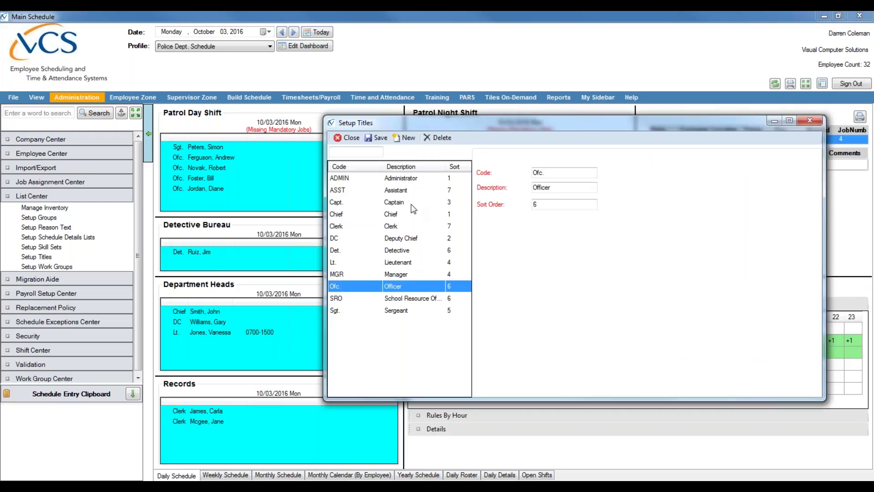
left_click(398, 136)
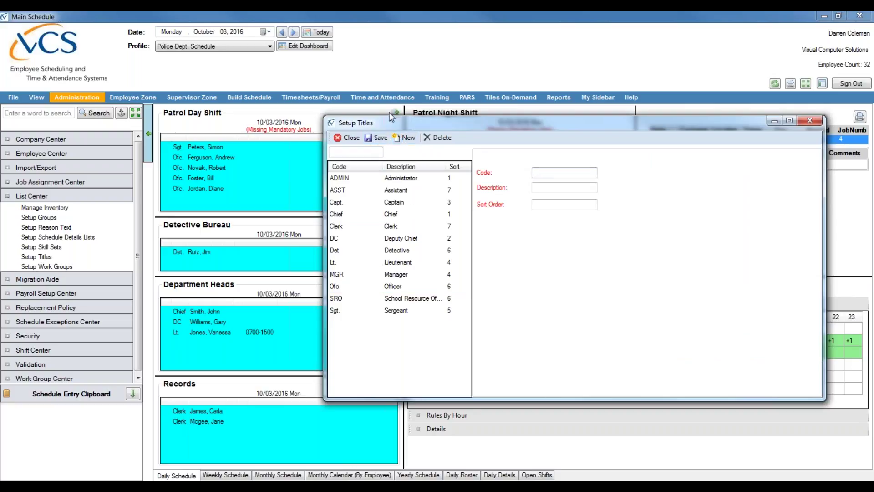
Step: Enter title code SEC, description Secretary and sort order 7, and save it
left_click(546, 174)
type("SEC")
left_click(546, 187)
type("Secretary")
left_click(534, 204)
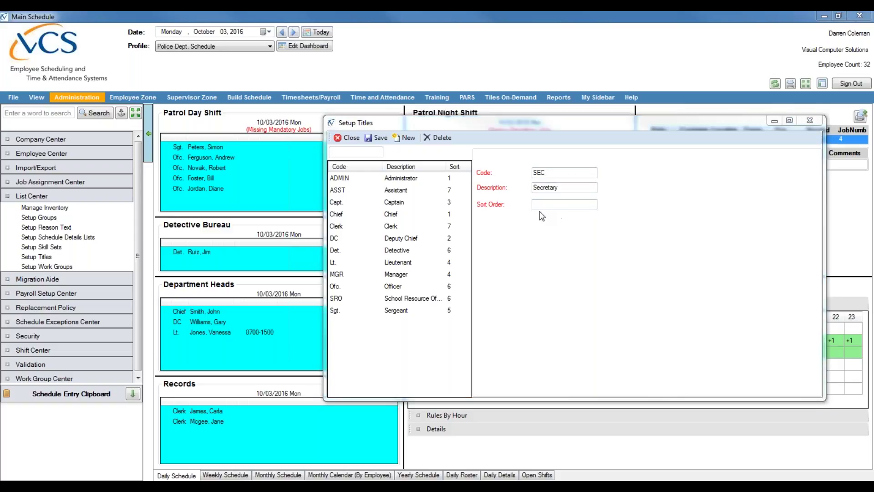
left_click(556, 207)
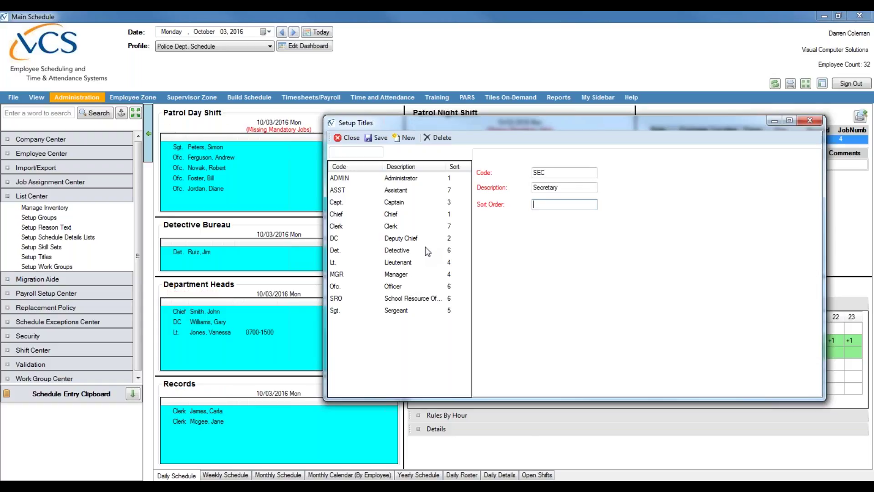
left_click(775, 122)
left_click(541, 205)
type("7")
left_click(380, 139)
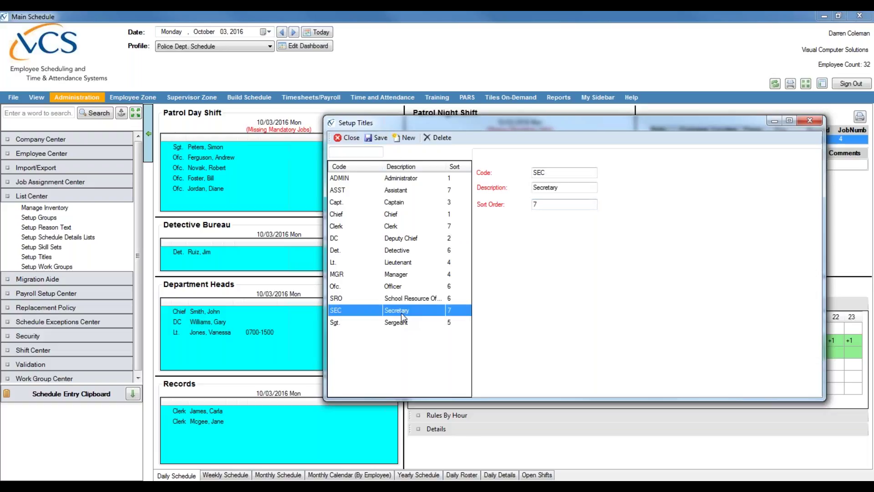
Step: Recheck the Secretary title's description and sort order, save again, and close Setup Titles
left_click_drag(587, 123, 394, 90)
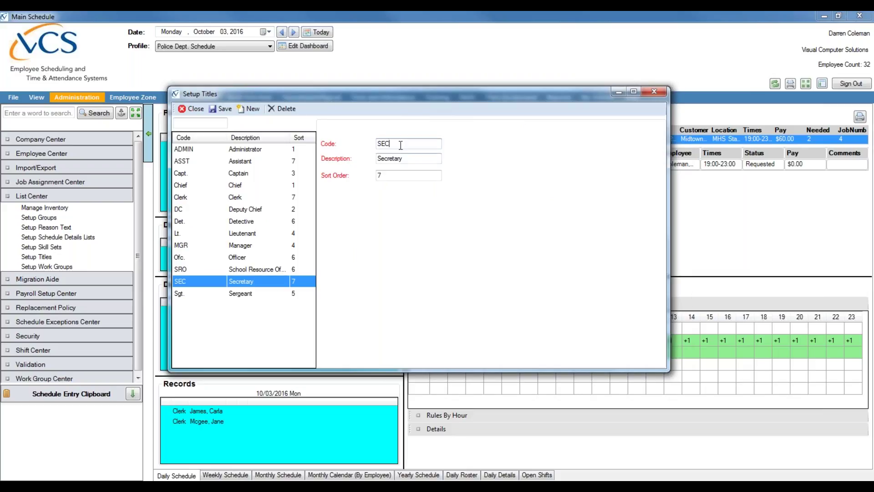
left_click(410, 158)
left_click(404, 176)
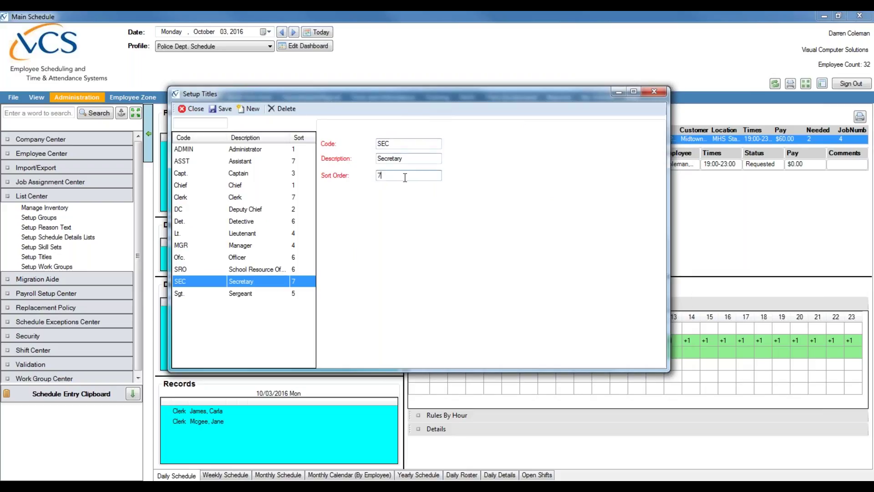
left_click(228, 108)
left_click(866, 45)
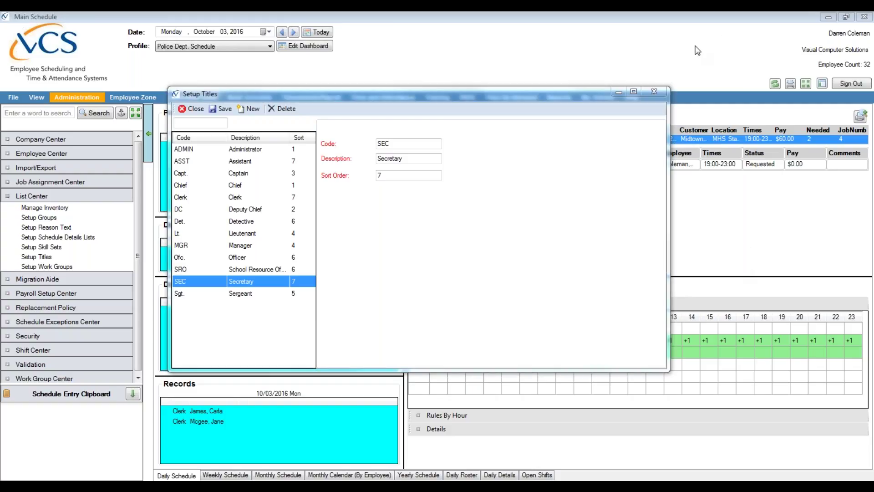
left_click(651, 90)
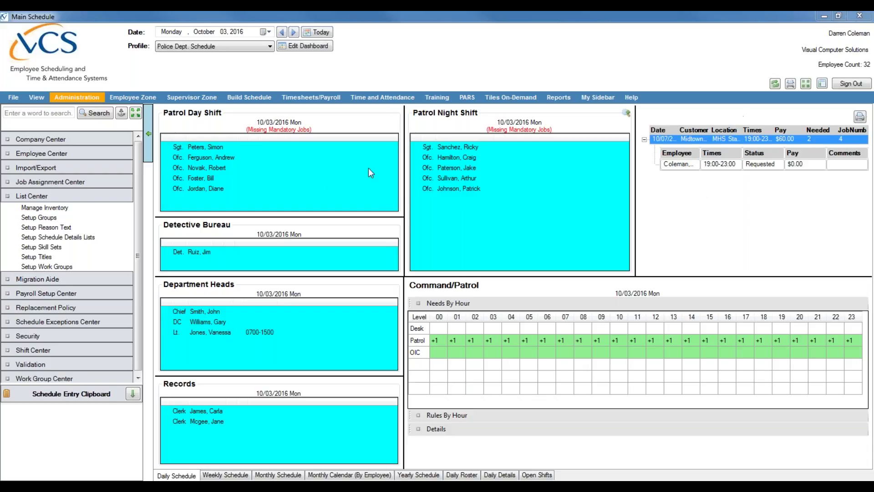
Step: Open Employee Profile via Administration > Employee Center in the sidebar
left_click(92, 98)
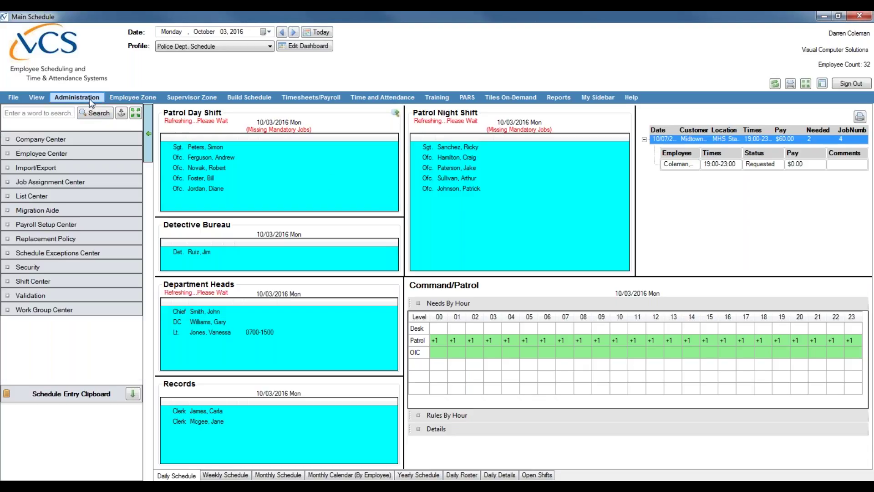
left_click(68, 153)
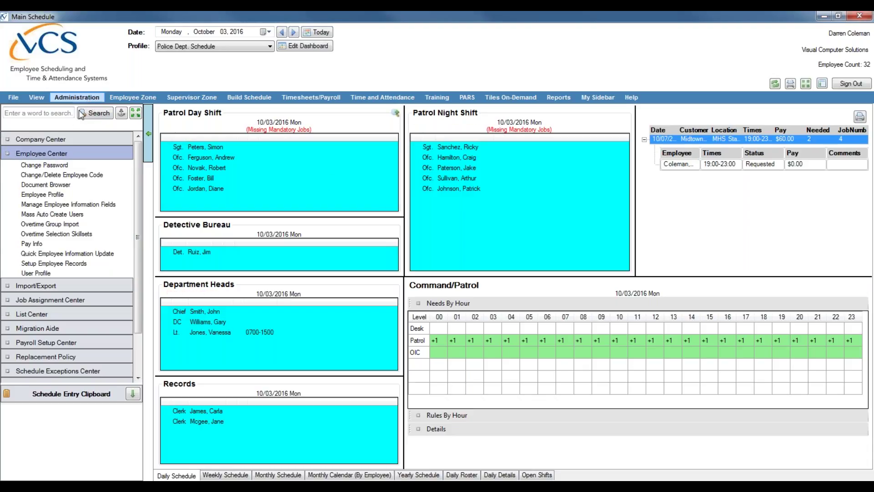
left_click(70, 195)
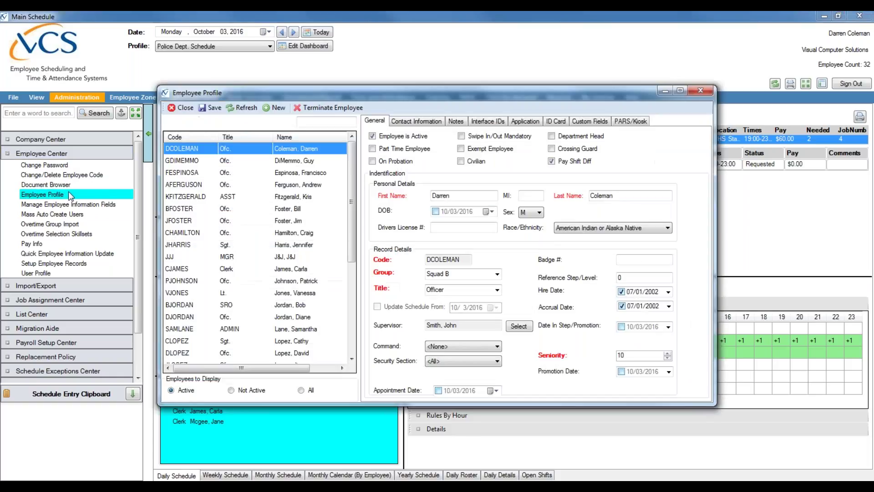
left_click(680, 91)
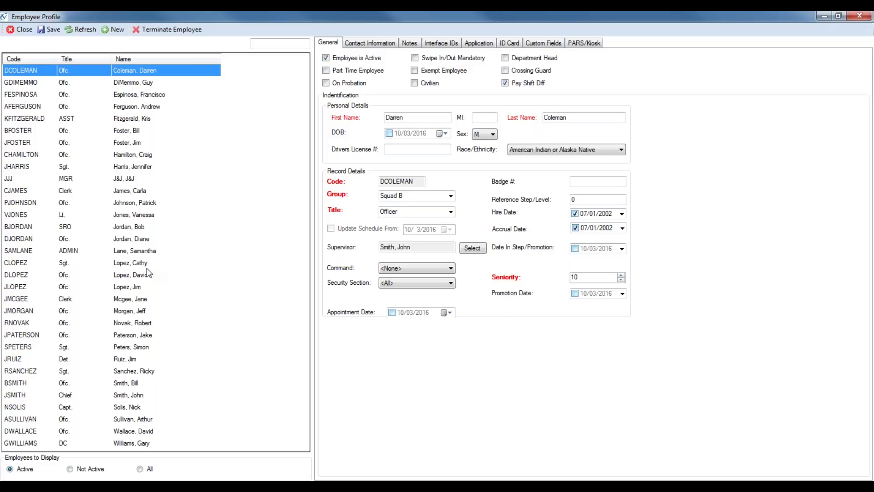
left_click(139, 215)
left_click(139, 251)
left_click(136, 298)
left_click(136, 347)
left_click(137, 370)
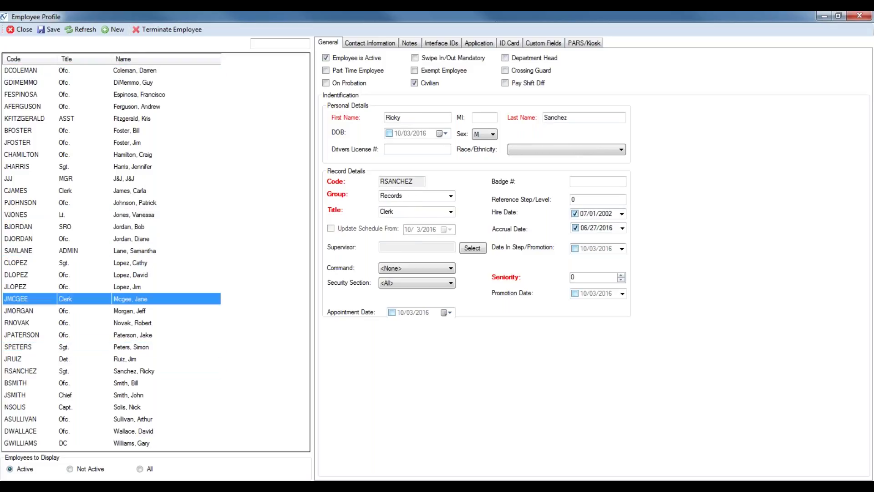
left_click(149, 299)
left_click(139, 203)
left_click(136, 154)
left_click(139, 94)
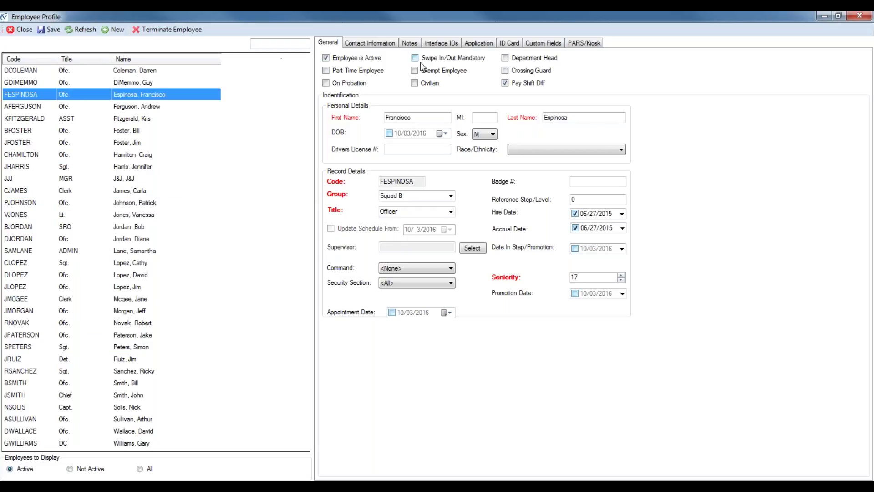
left_click(387, 43)
left_click(408, 43)
left_click(435, 42)
left_click(480, 43)
left_click(509, 42)
left_click(558, 42)
left_click(574, 45)
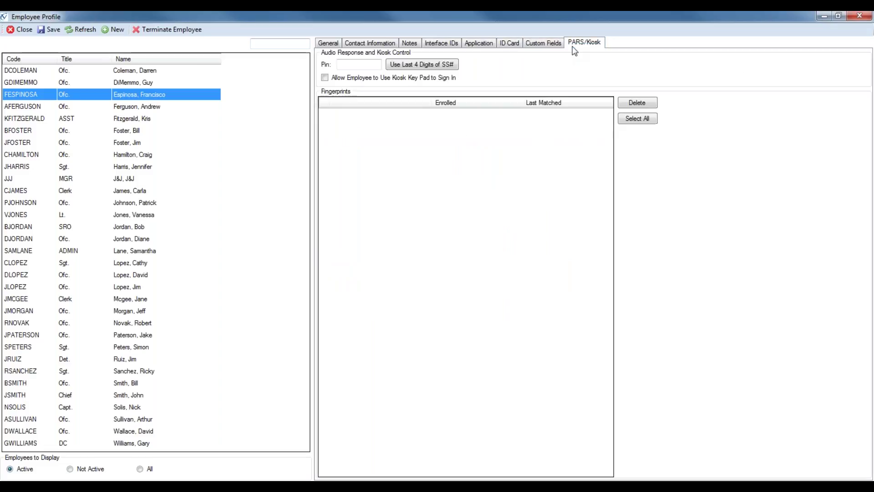
left_click(370, 43)
left_click(338, 42)
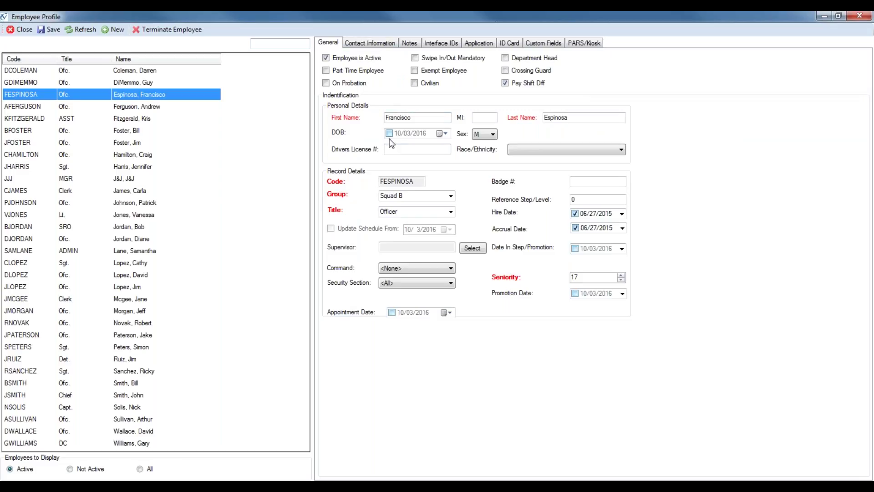
left_click(350, 44)
left_click(335, 44)
left_click(370, 44)
left_click(337, 44)
left_click(355, 44)
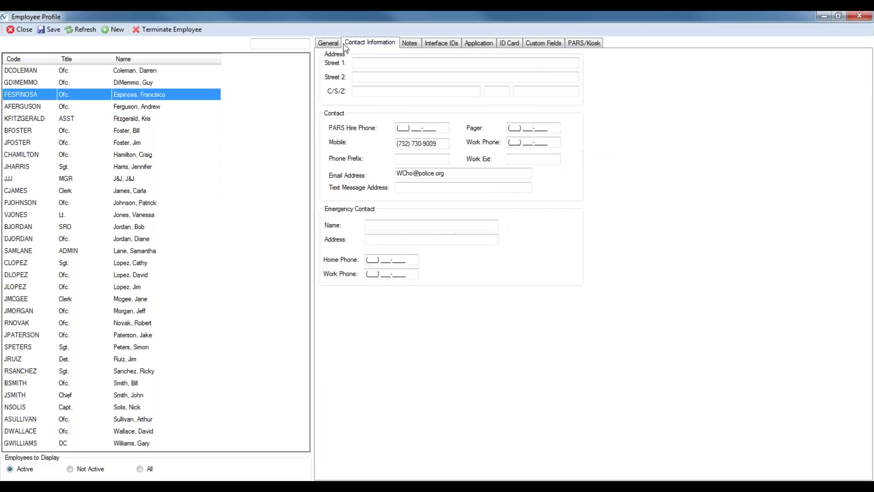
left_click(329, 43)
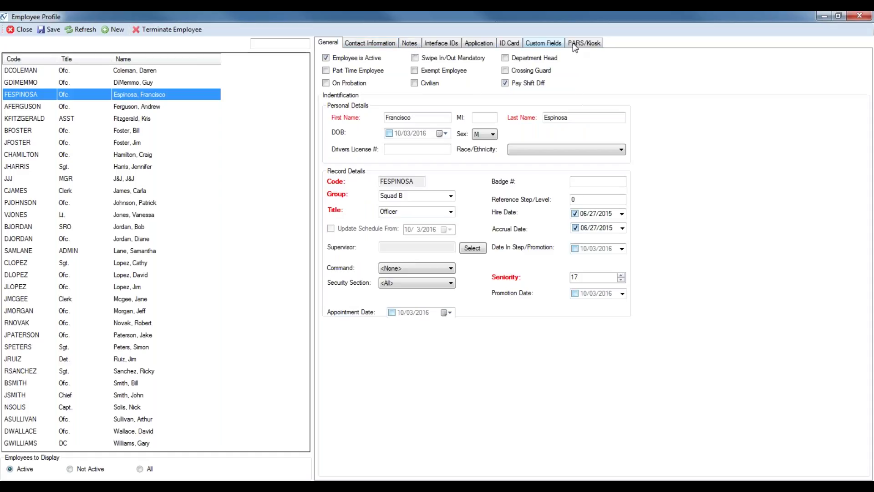
left_click(354, 45)
left_click(340, 44)
left_click(348, 44)
left_click(340, 43)
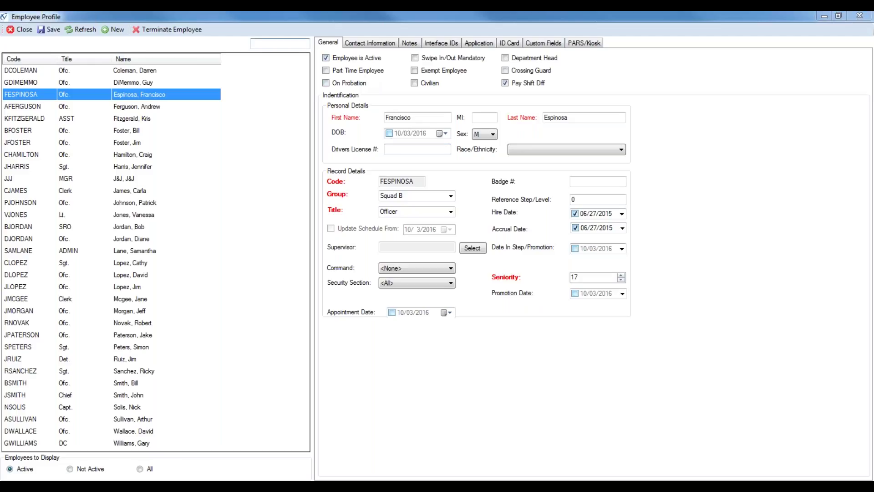
left_click(117, 30)
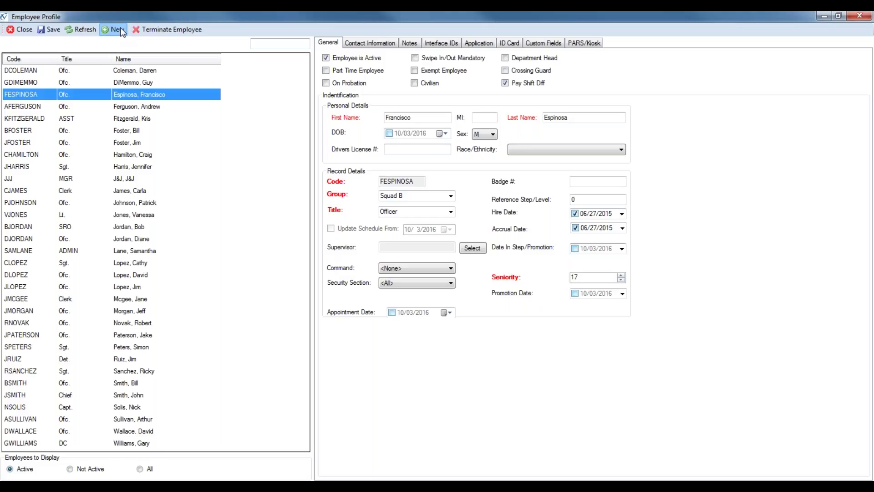
Step: Create a new employee record and fill in the employee's first and last name, fixing a typo
left_click(120, 28)
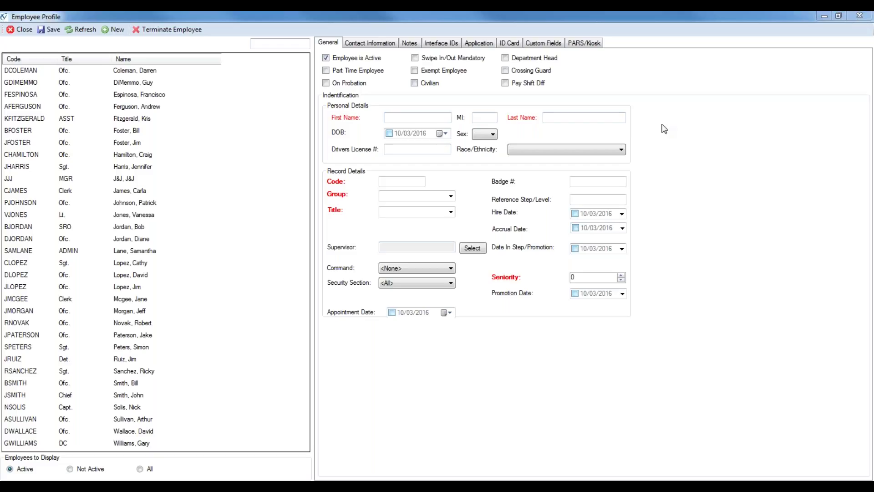
left_click(409, 117)
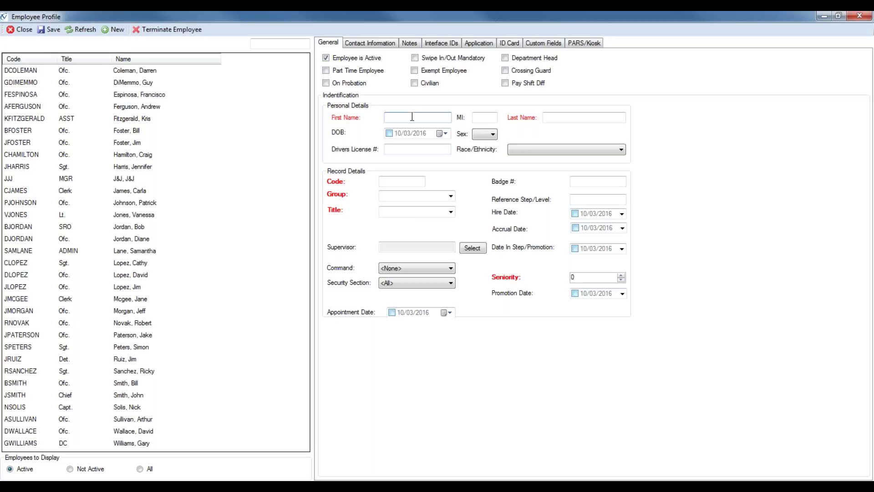
type("J")
type("Simmons")
key("BackSpace")
key("BackSpace")
key("BackSpace")
key("BackSpace")
key("BackSpace")
key("BackSpace")
key("Tab")
key("Tab")
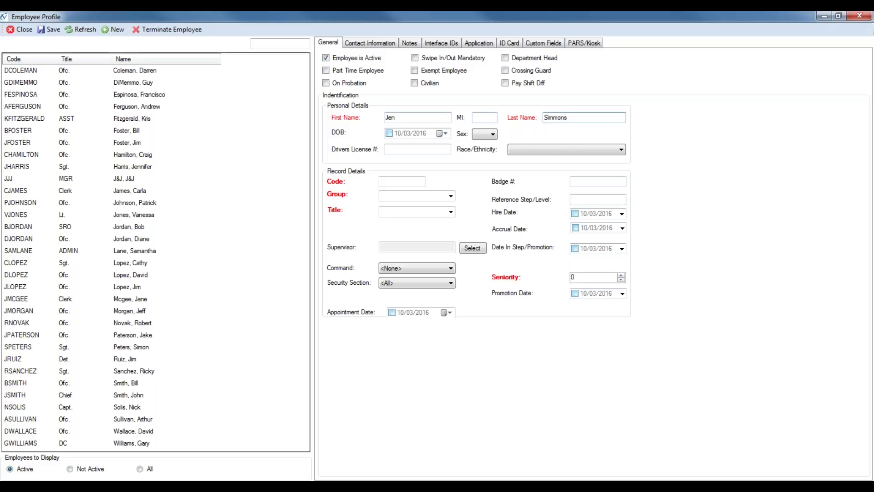
left_click(408, 119)
left_click(572, 117)
left_click(396, 183)
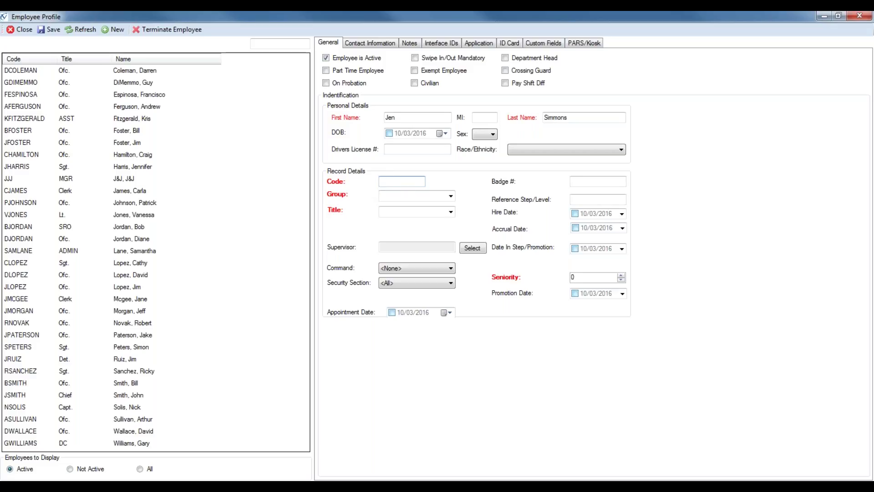
Step: Type the employee code, pick Finance from the Group list and Secretary from the Title list
left_click(451, 197)
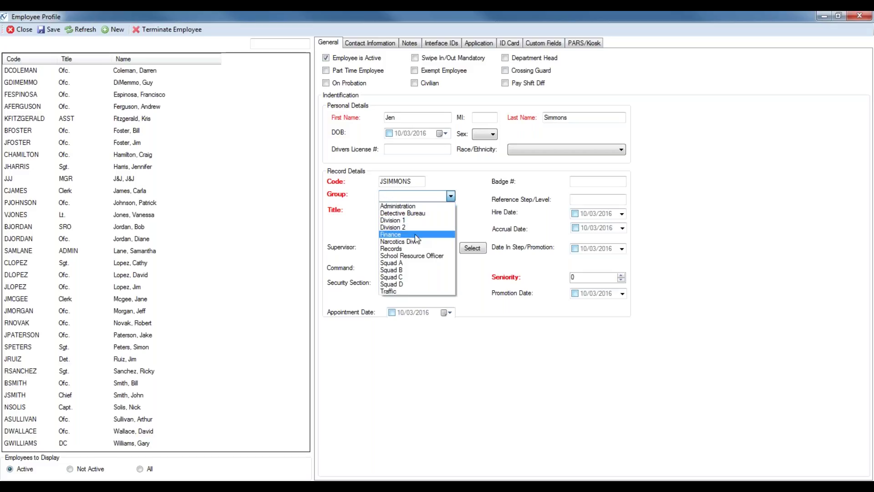
left_click(416, 234)
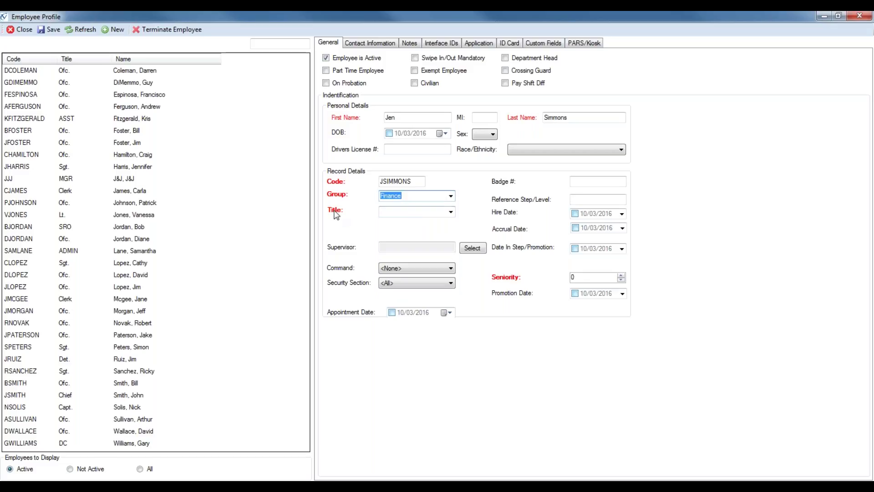
left_click(452, 212)
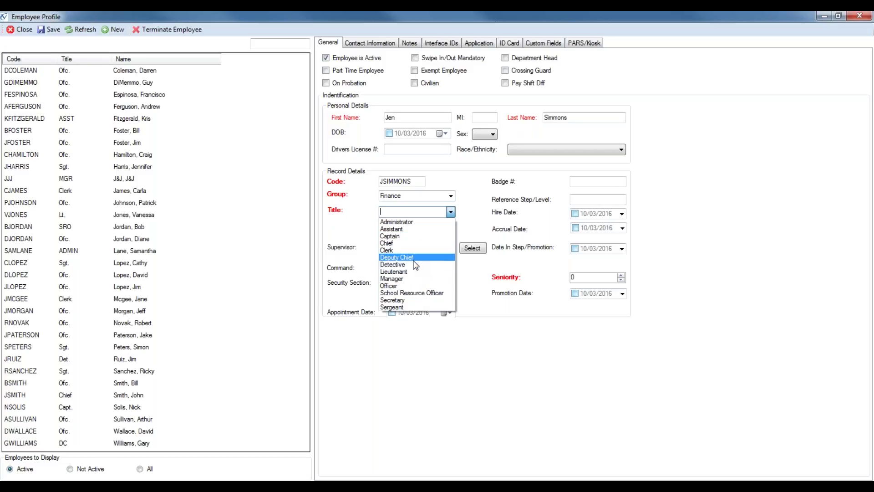
left_click(428, 300)
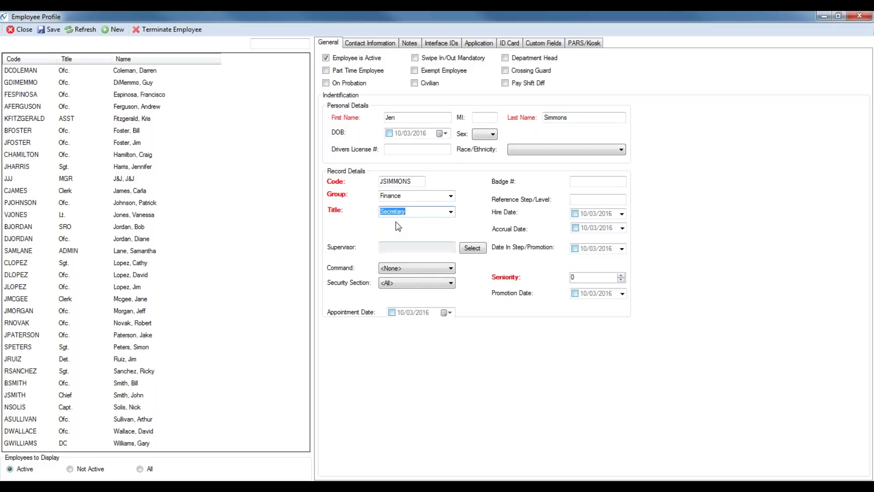
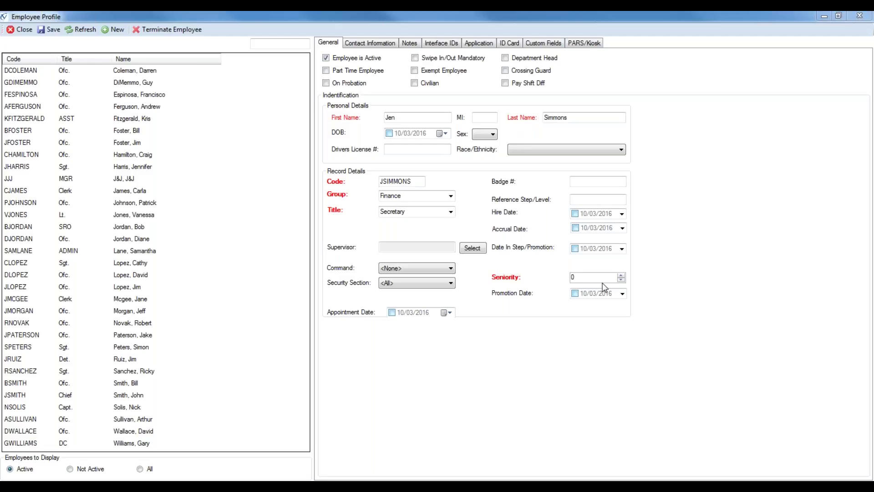
Step: Replace the new secretary's seniority value of 0 with 799
left_click(578, 279)
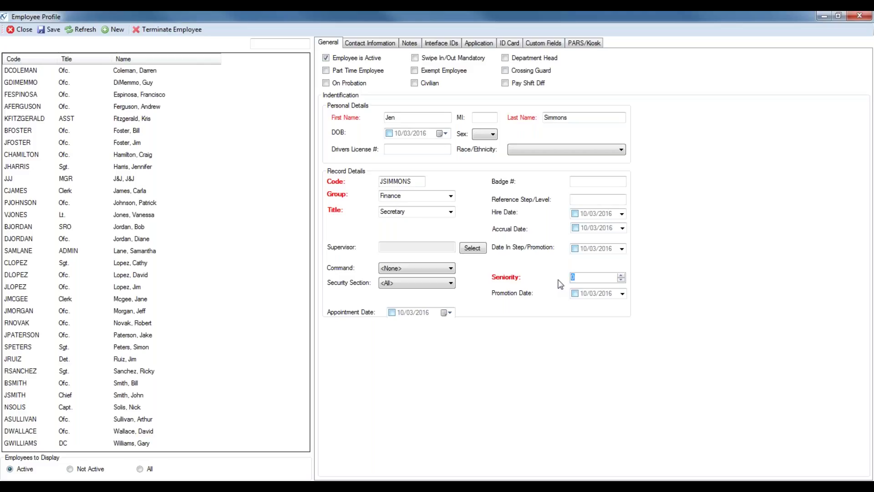
type("799")
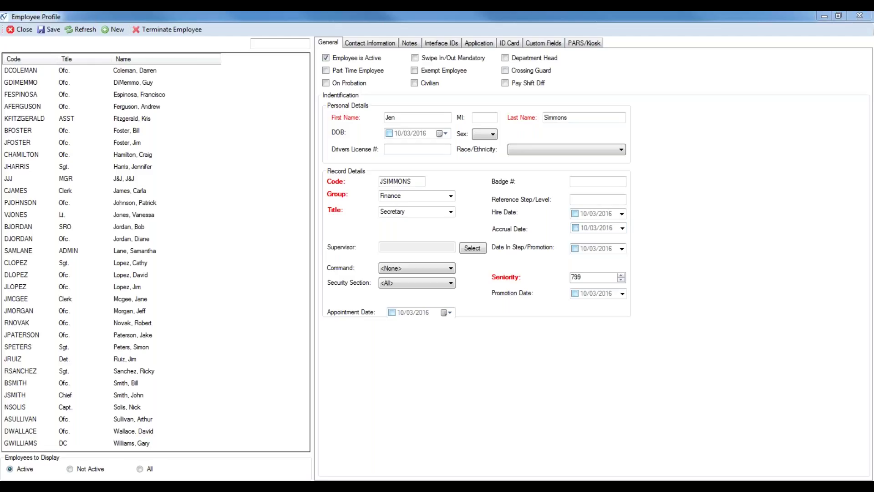
Step: Enable the hire date and set it to 09/20/2014
left_click(575, 214)
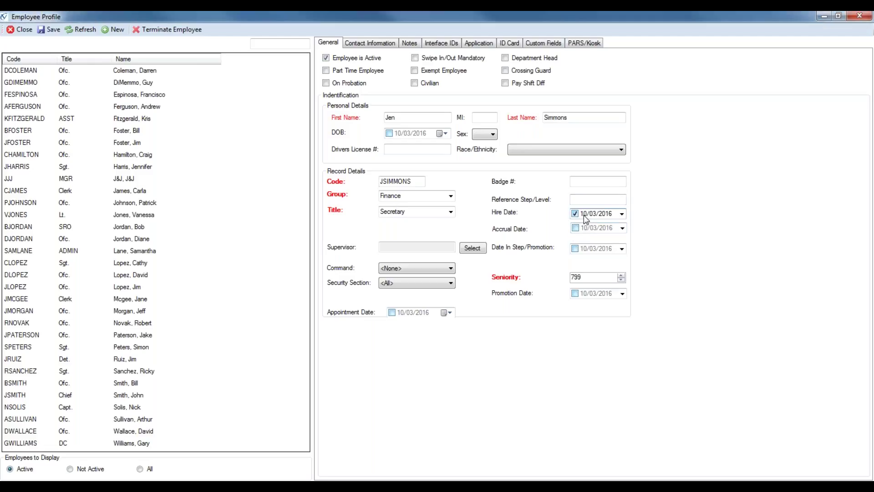
left_click(585, 216)
type("20/2014")
Step: Enable the accrual date and set it to 09/20/2014, changing the month from 10 to 09
left_click(575, 228)
left_click(585, 230)
key("Down")
left_click(593, 228)
left_click(608, 228)
type("2014")
Step: Show Contact Information and go through the e-mail and text message address fields, leaving them blank
left_click(358, 45)
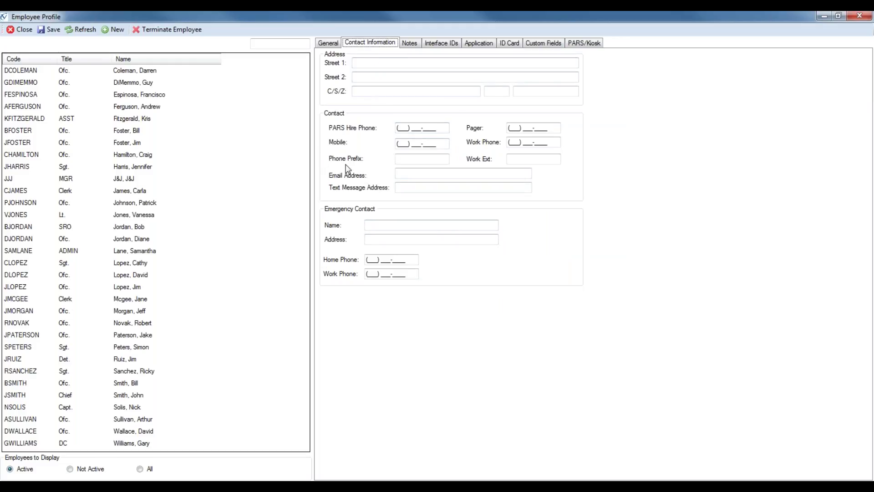
left_click(407, 173)
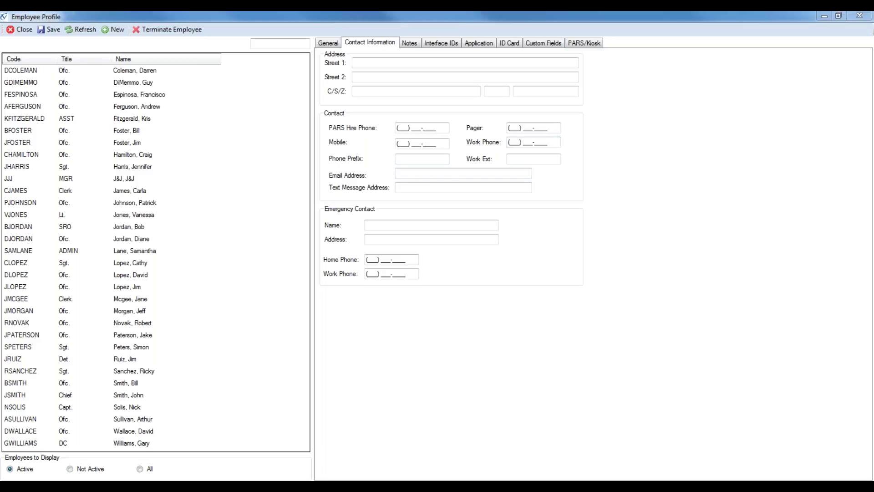
left_click(456, 173)
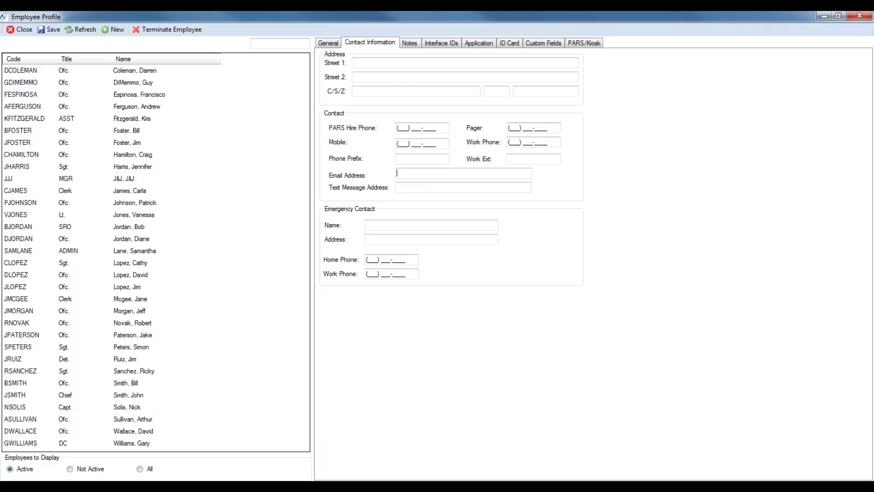
left_click(458, 174)
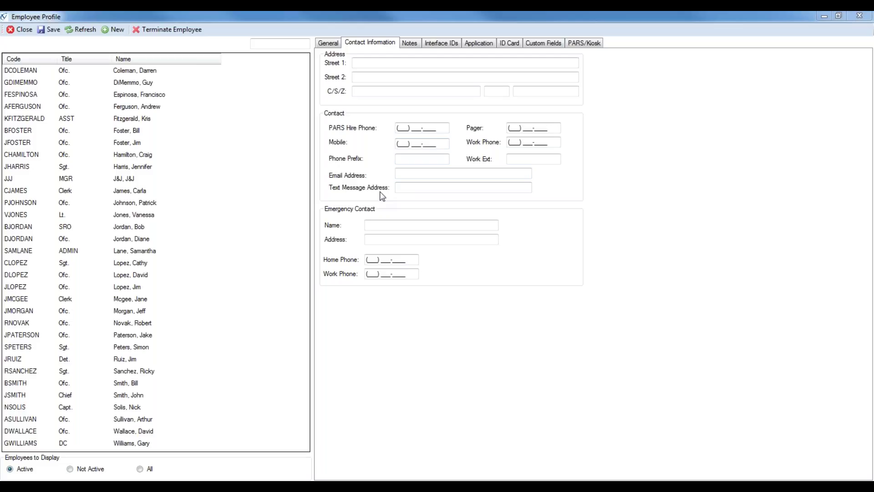
left_click(468, 184)
left_click(392, 195)
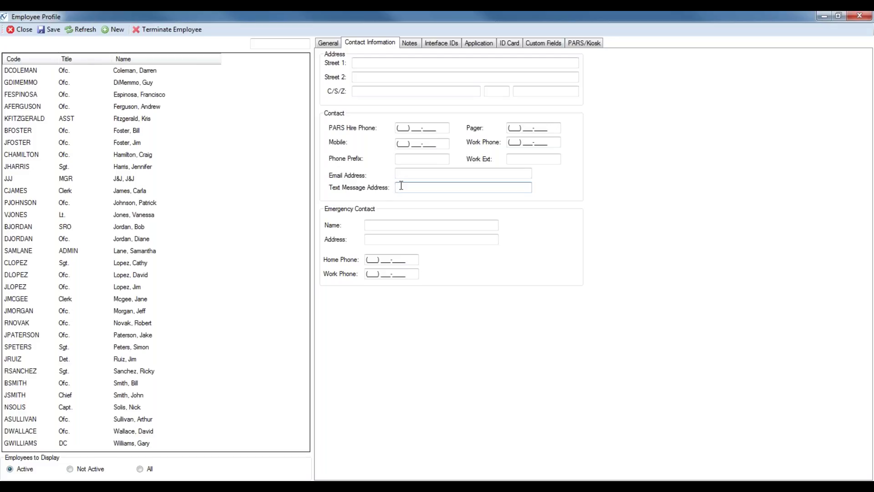
key("shift+Tab")
Step: Save the new secretary's profile, review the General and Contact Information tabs, and restore the window
left_click(52, 29)
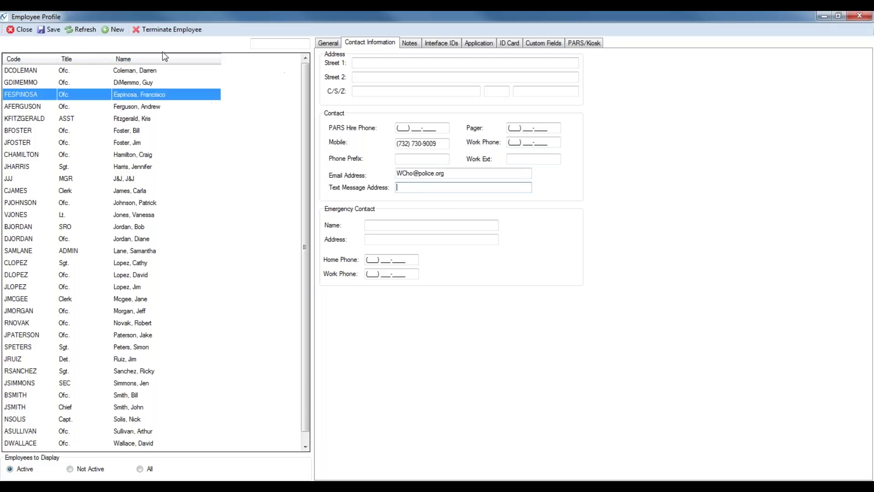
left_click(329, 42)
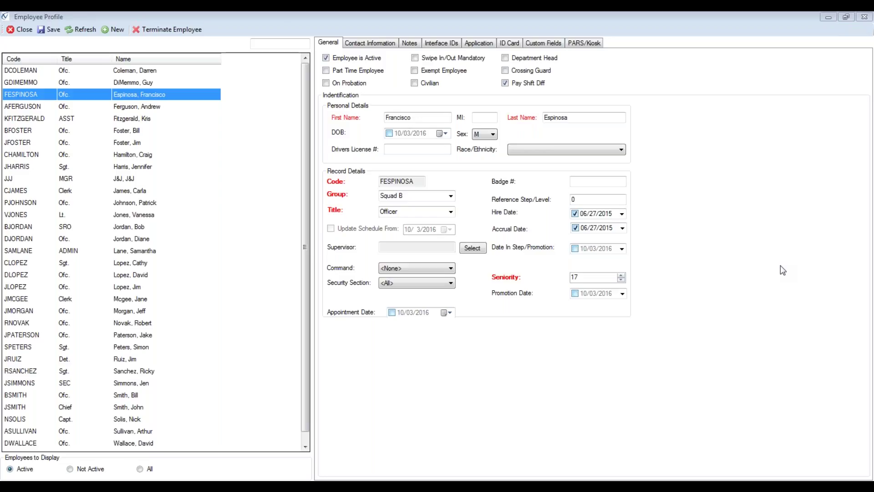
left_click(351, 45)
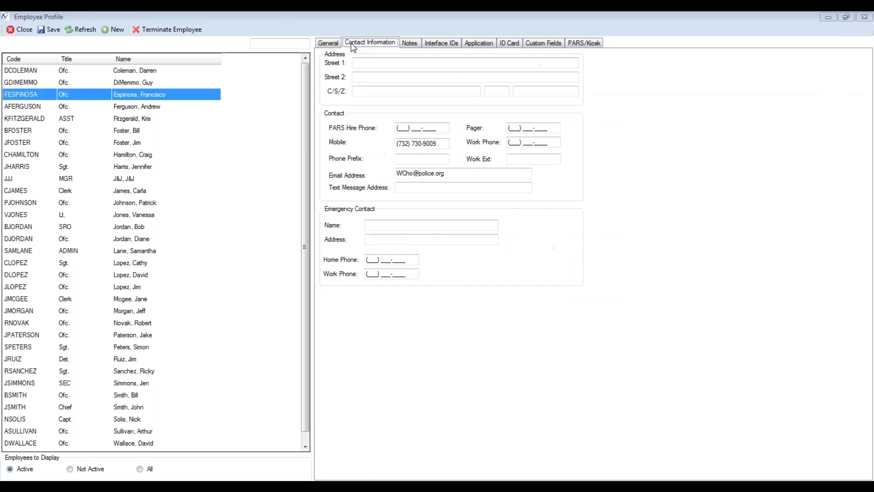
left_click(336, 44)
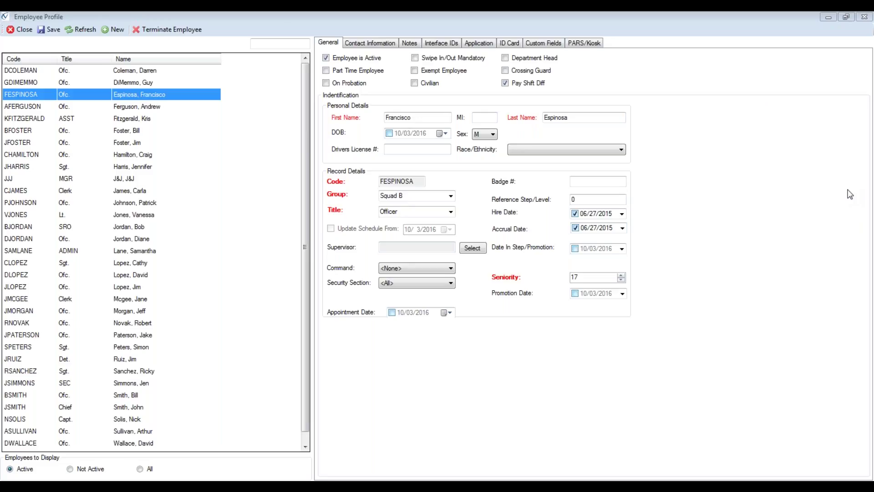
double_click(763, 13)
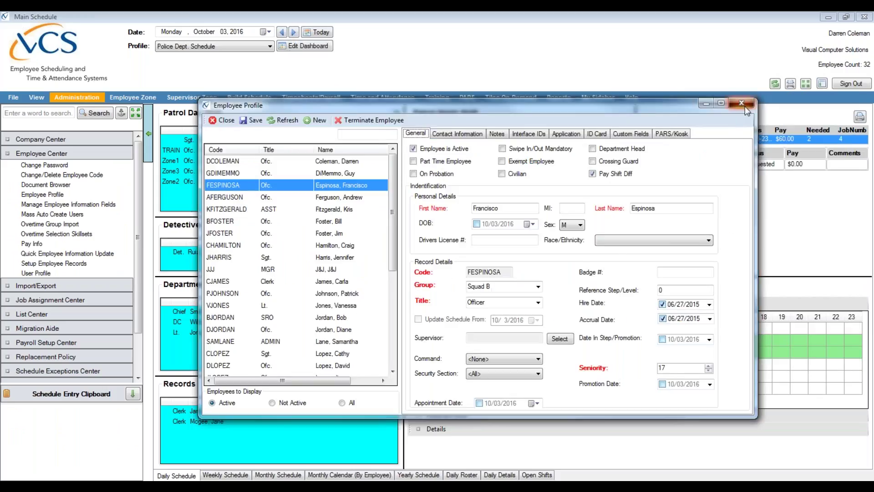
Step: Bring the main schedule window forward and open Pay Info from the Employee Center
left_click(745, 105)
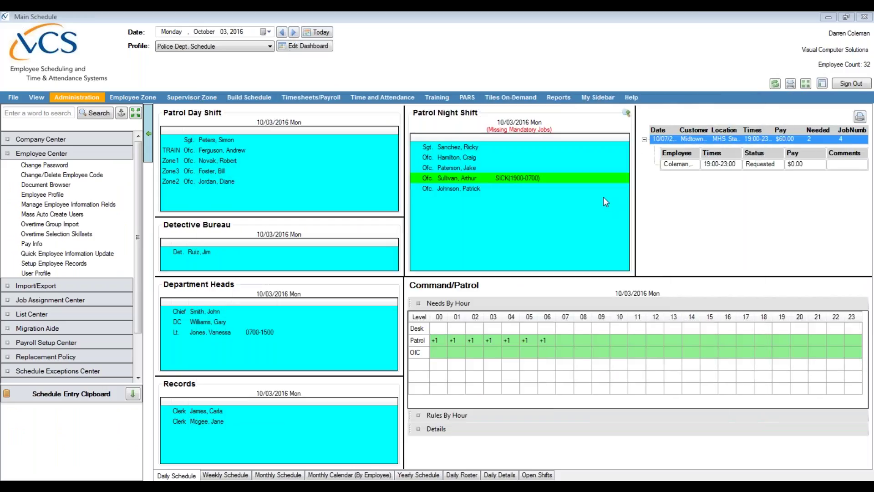
left_click(8, 154)
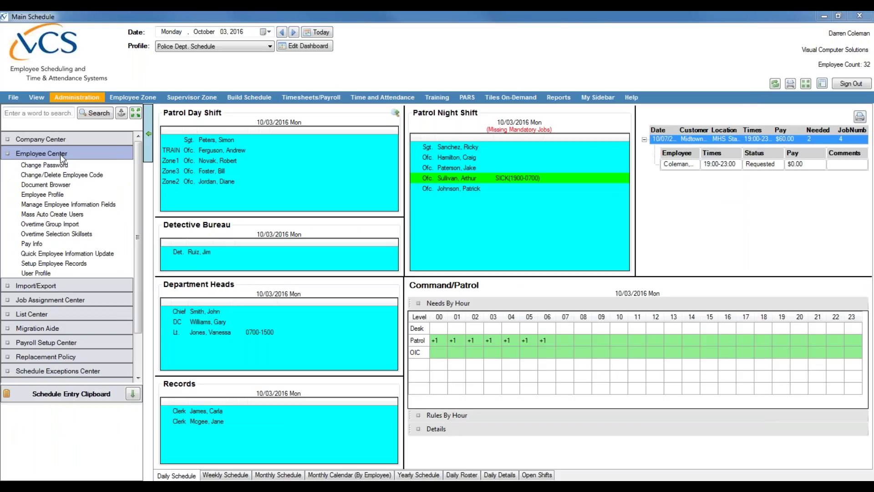
left_click(38, 246)
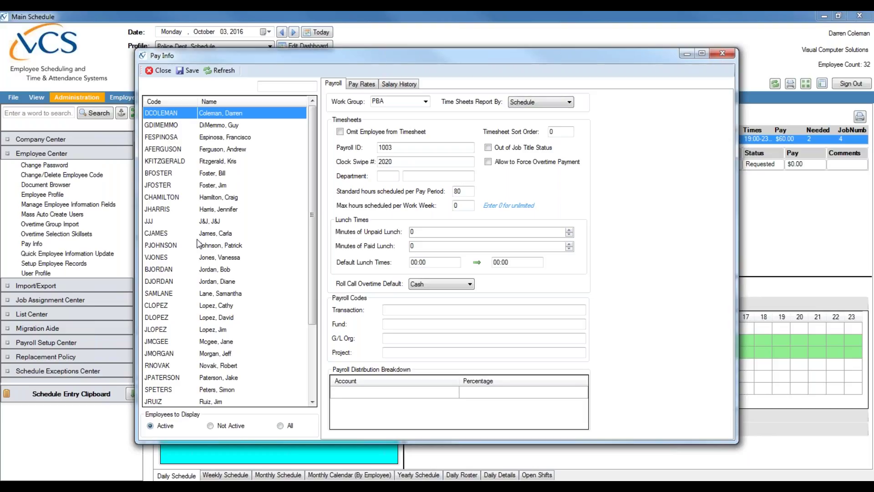
Step: Scroll to the end of the Pay Info employee list and select the new secretary
left_click(860, 115)
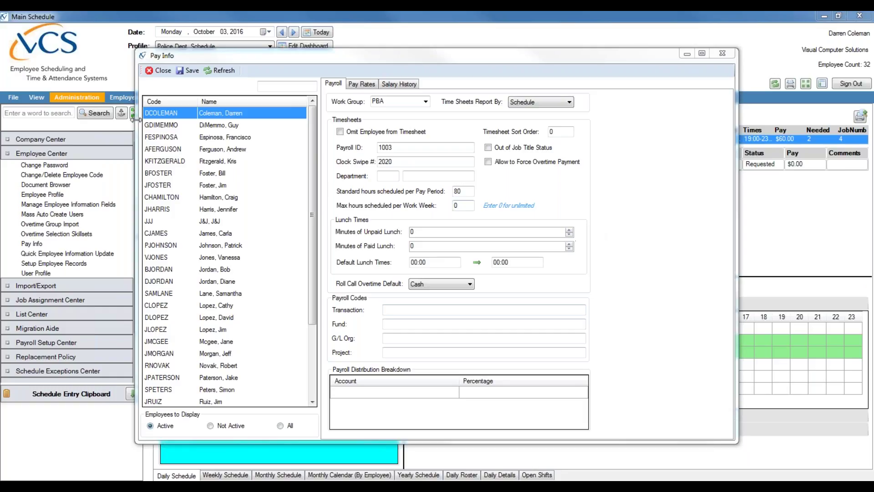
mouse_move(313, 119)
left_mouse_down()
mouse_move(318, 214)
mouse_move(324, 127)
left_mouse_up()
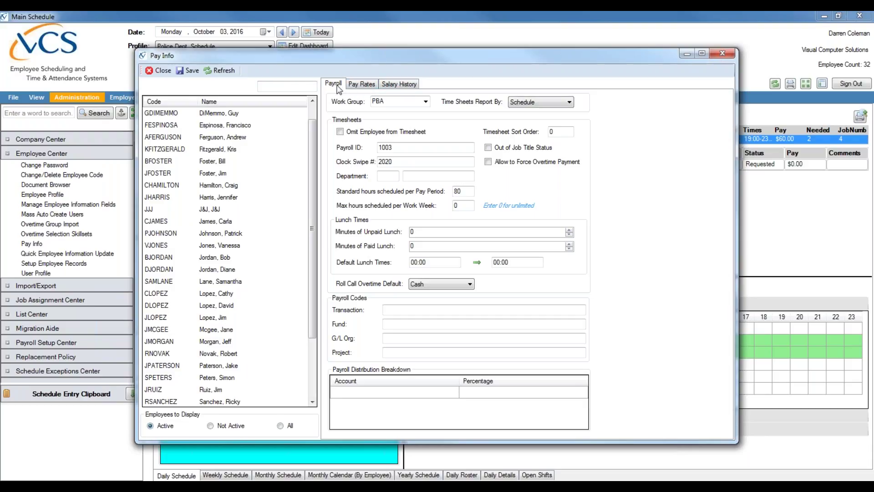
left_click_drag(314, 163, 314, 233)
left_click(227, 323)
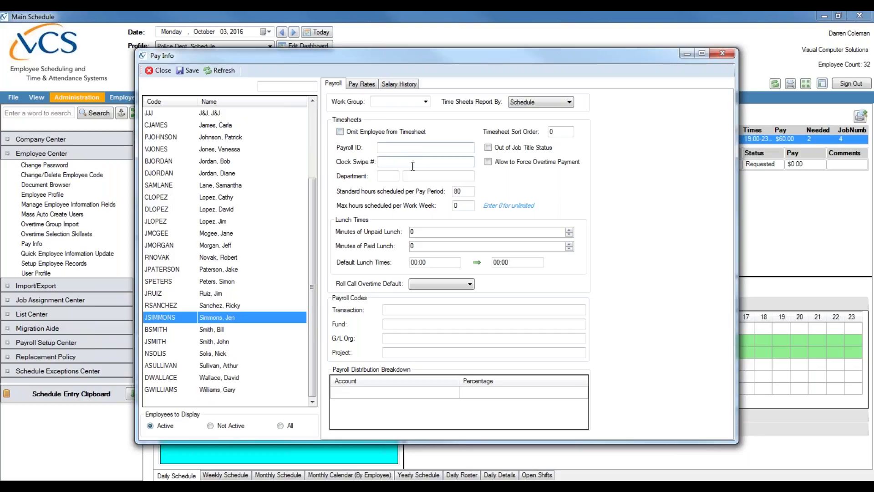
Step: Enter the new secretary's payroll ID in the Payroll ID box on the Payroll tab
left_click(395, 147)
type("2545642")
left_click(399, 148)
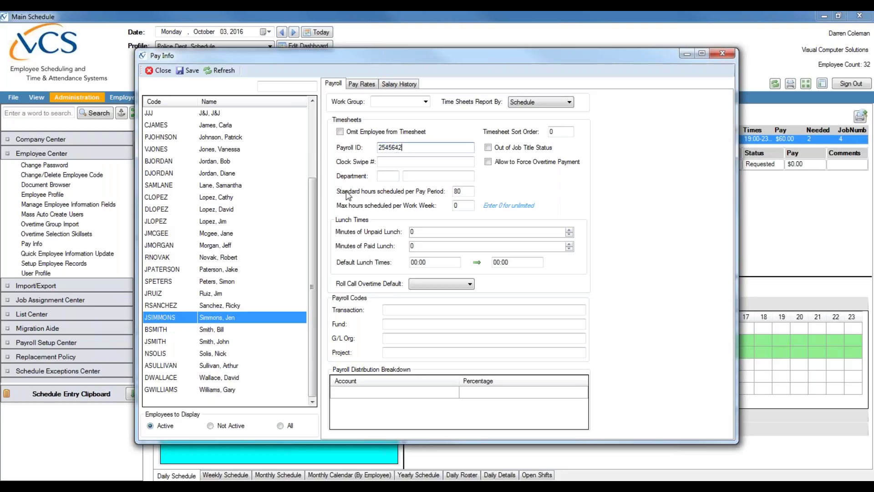
left_click(467, 192)
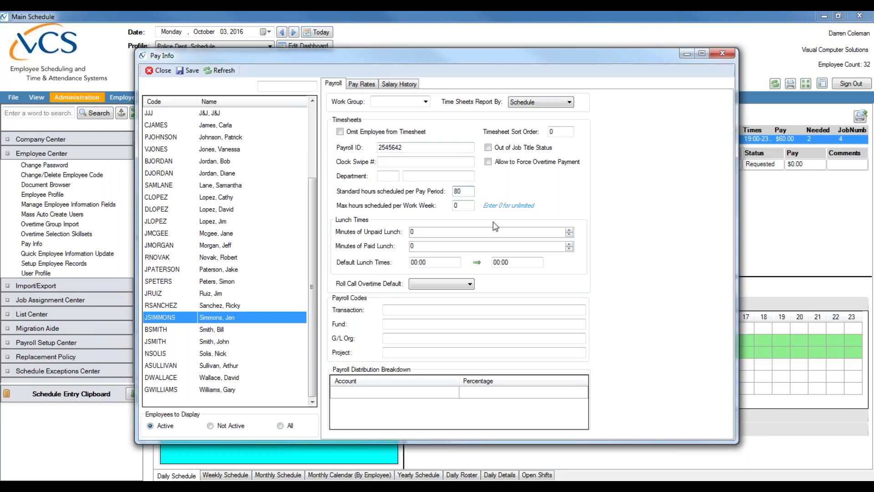
Step: Change Minutes of Unpaid Lunch from 0 to 60 and bring up the Pay Rates tab
left_click(457, 234)
key("Tab")
key("BackSpace")
type("60")
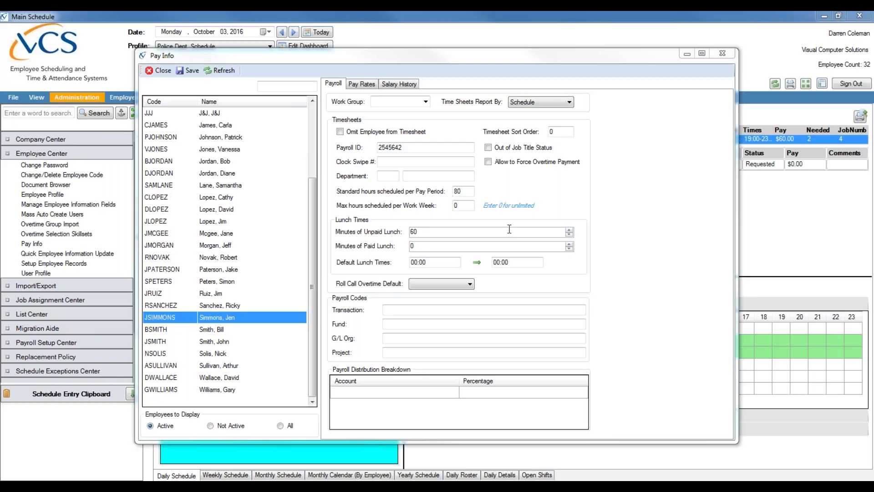
left_click(490, 233)
left_click(362, 85)
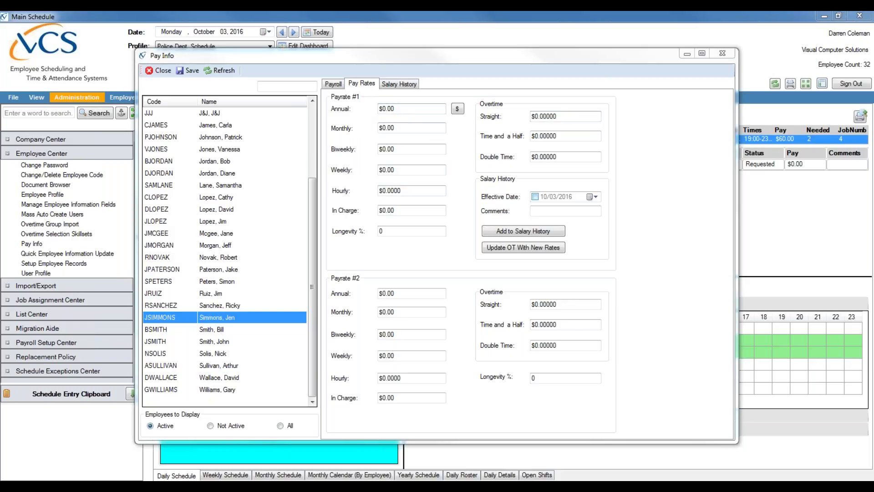
left_click(384, 109)
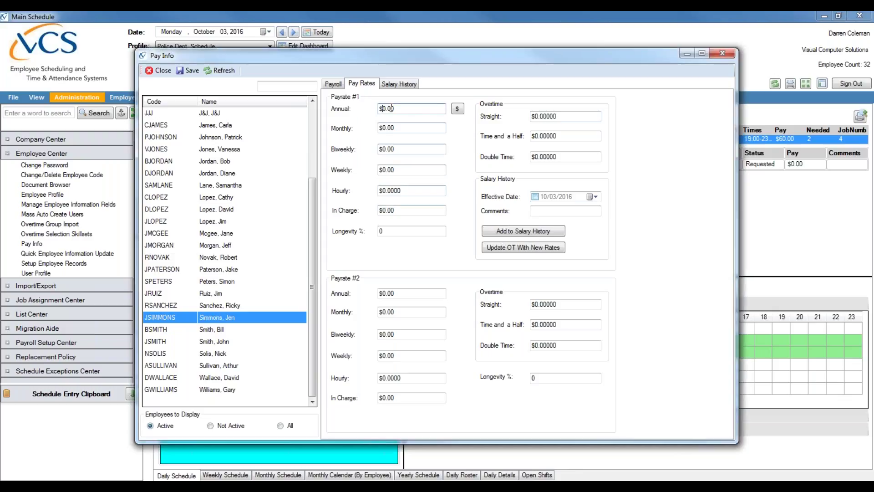
type("3700")
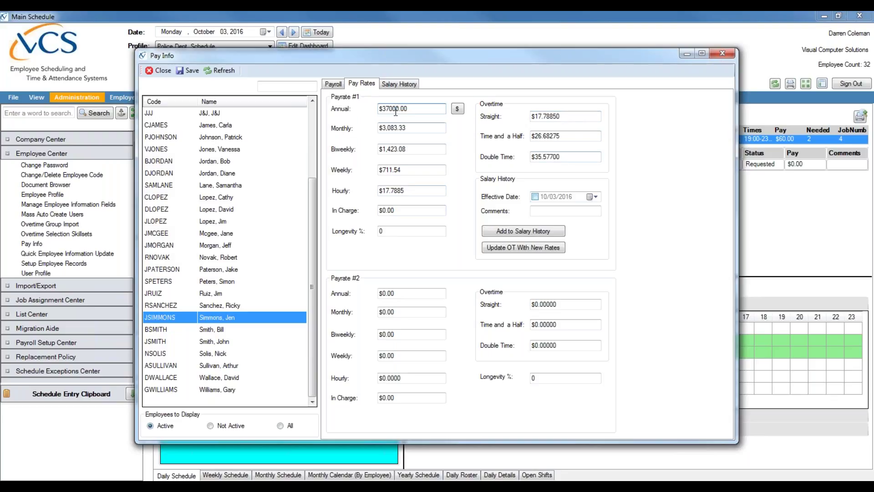
key("BackSpace")
key("BackSpace")
key("BackSpace")
key("BackSpace")
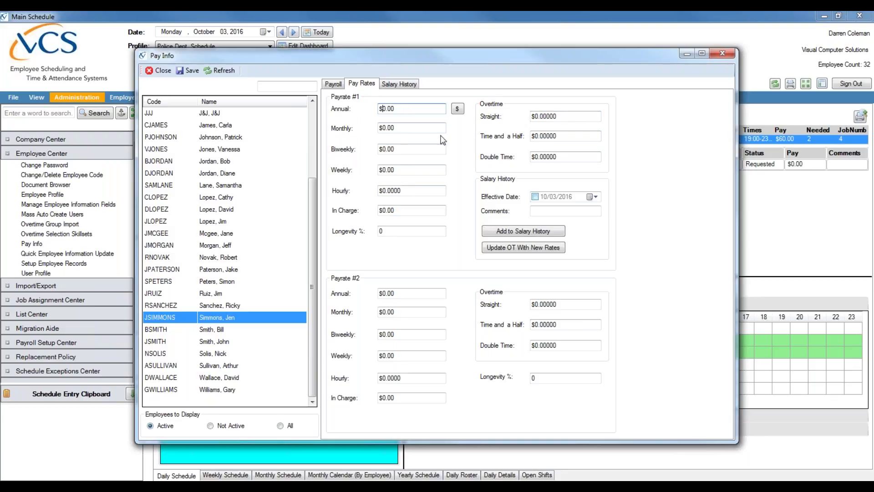
Step: In Payrate #1 enter hourly $15, overtime straight $15, time-and-a-half $22.50, double time $30
left_click(383, 190)
key("Delete")
key("Delete")
type("15")
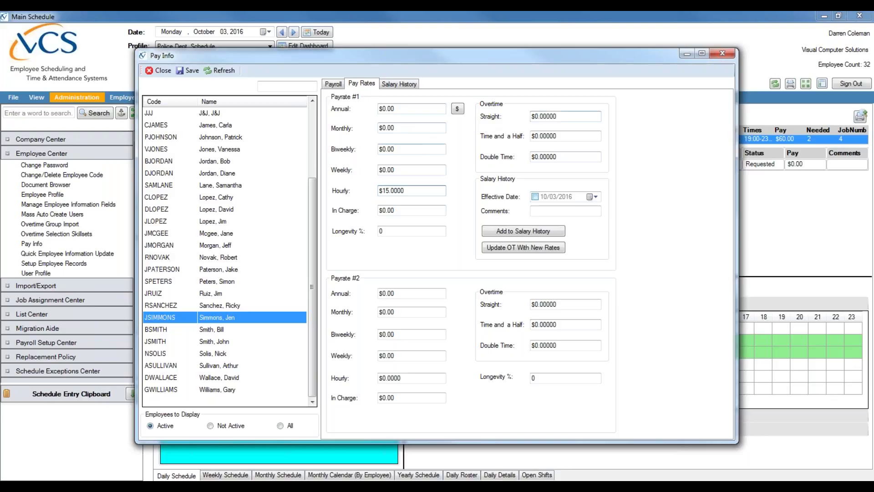
left_click(533, 116)
type("15")
left_click(538, 136)
key("BackSpace")
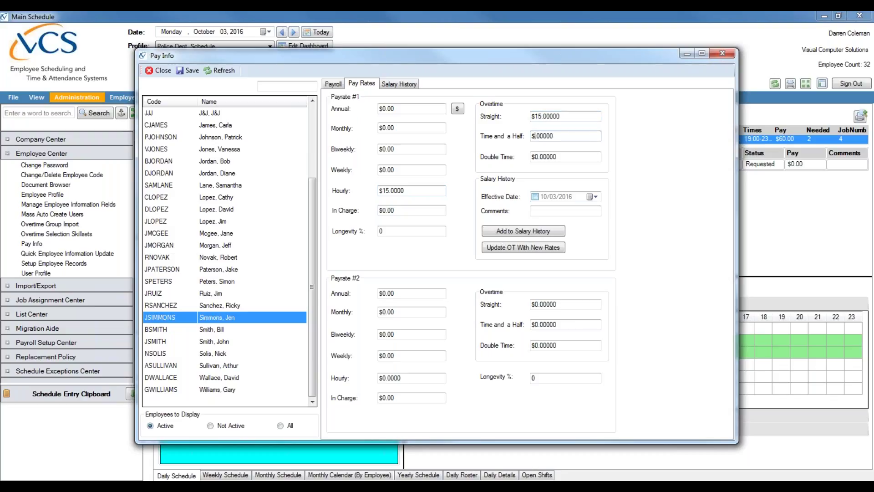
type("22.5")
left_click(546, 156)
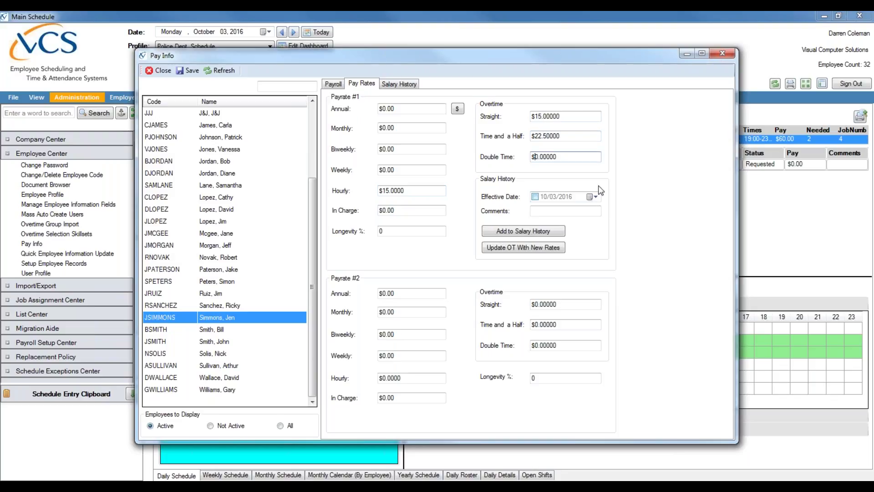
type("3")
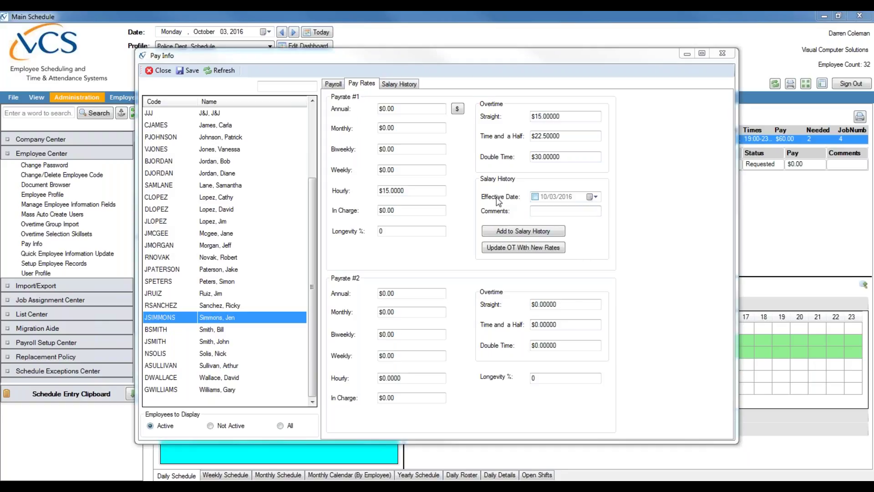
Step: Add a salary history entry with Effective Date 09/01/2014 and comment 'Starting Salary'
left_click(535, 197)
left_click(544, 198)
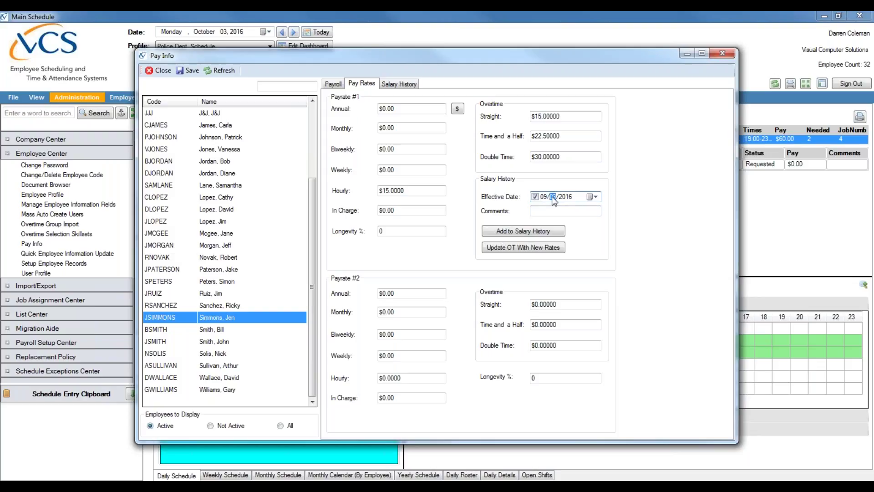
left_click(567, 198)
left_click(555, 211)
type("Starting Salary")
left_click(547, 234)
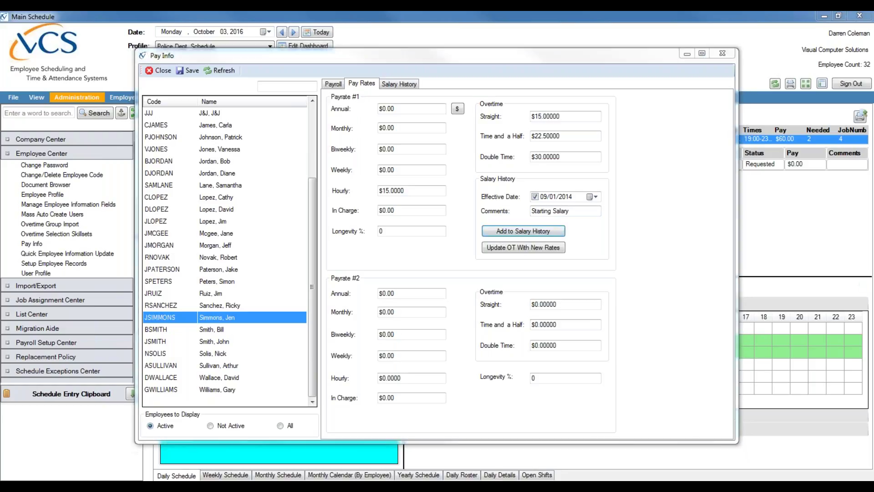
left_click(393, 83)
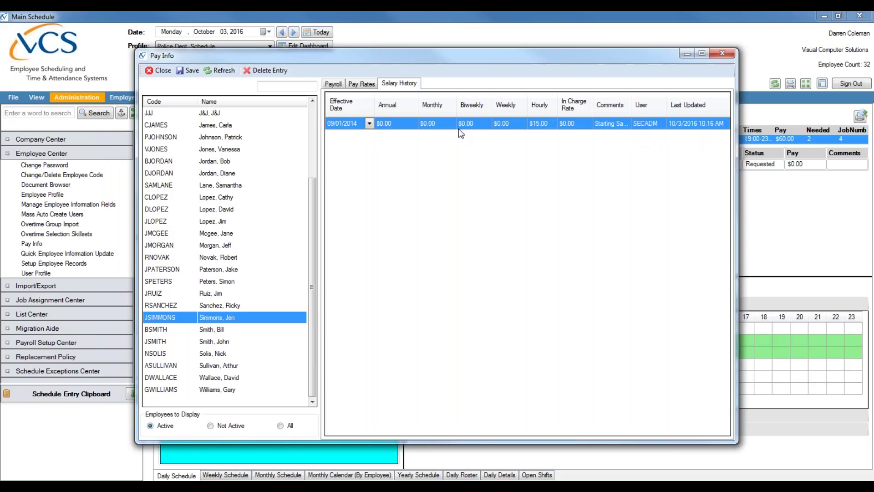
left_click(368, 87)
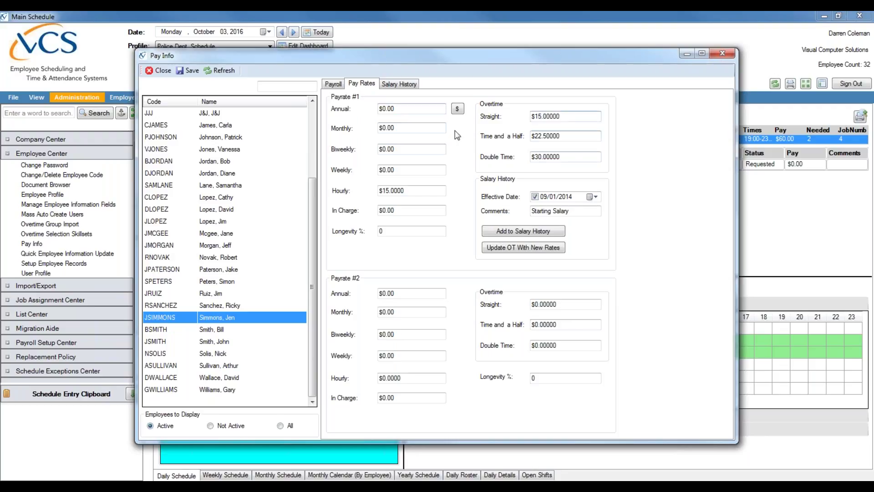
Step: Review the salary history, return to the pay rate fields, and save the pay info
left_click(409, 84)
left_click(361, 84)
left_click(193, 72)
left_click(193, 72)
Step: Switch between other employees and back to confirm the edited employee's pay values persisted
left_click(237, 233)
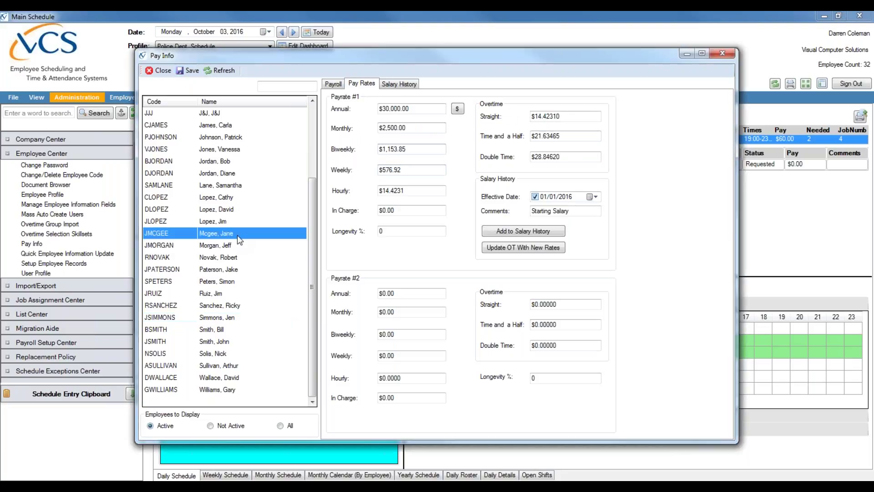
left_click(227, 173)
left_click(231, 248)
left_click(239, 293)
left_click(244, 317)
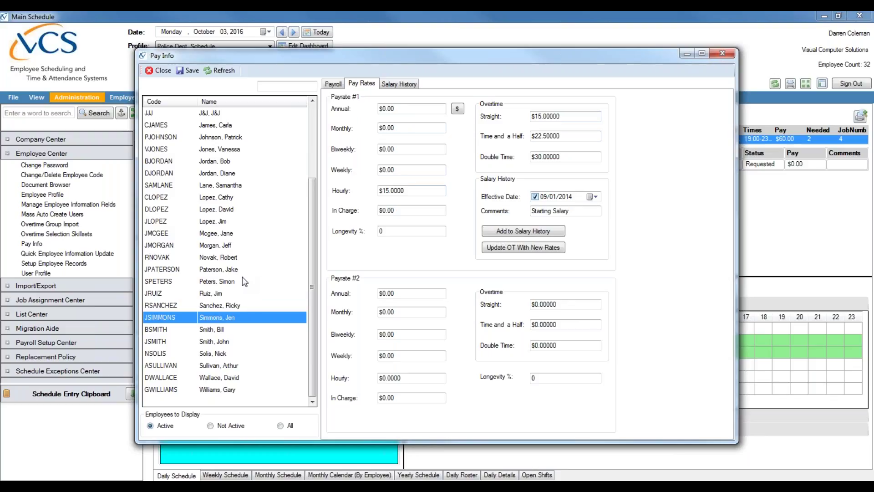
left_click(215, 188)
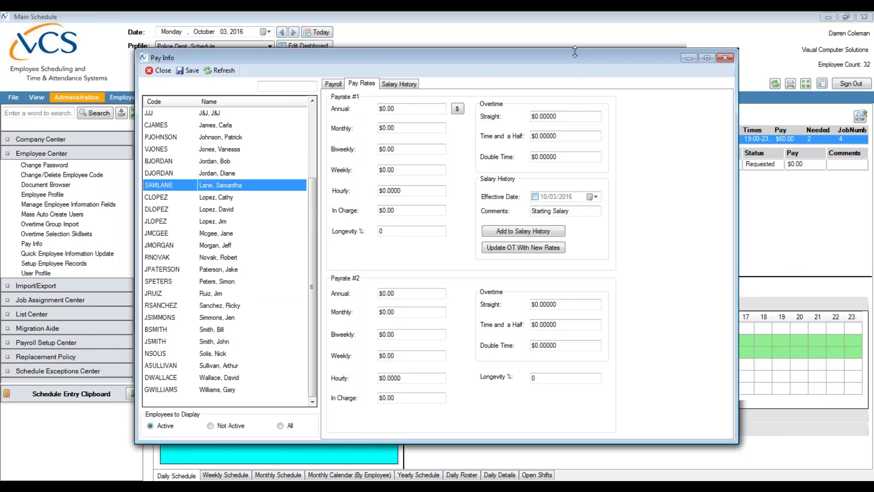
Step: Reopen Pay Info to verify the saved payroll ID, then close it back to the Monday, October 03, 2016 schedule
left_click(725, 57)
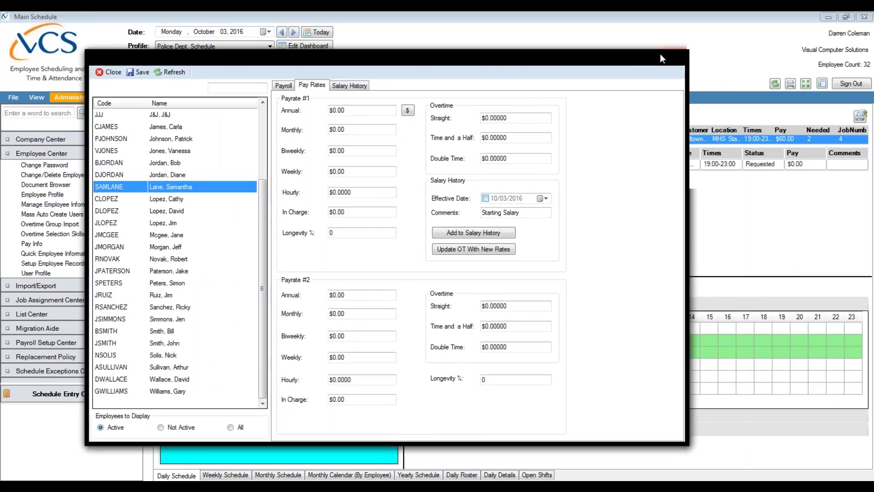
left_click(30, 244)
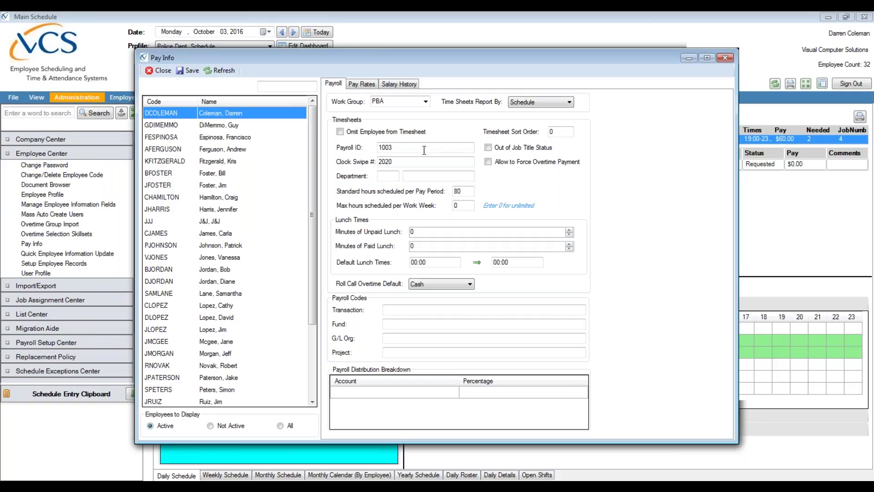
left_click(405, 148)
left_click(461, 191)
left_click(152, 75)
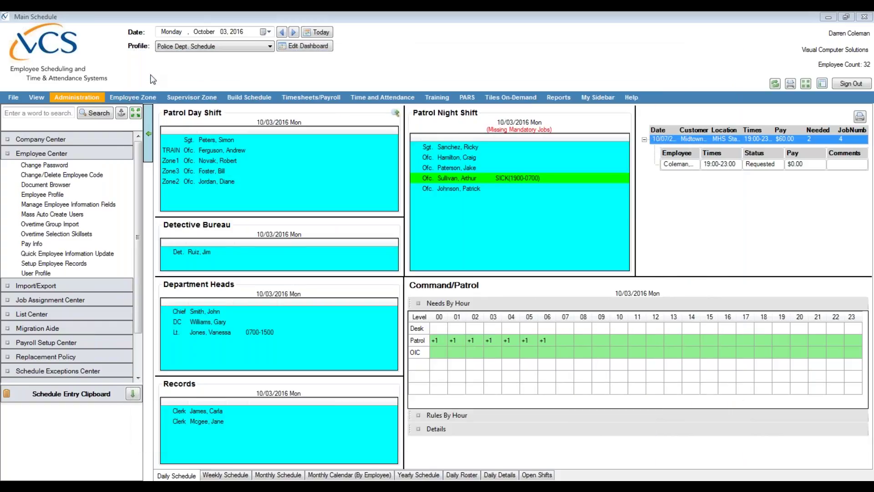